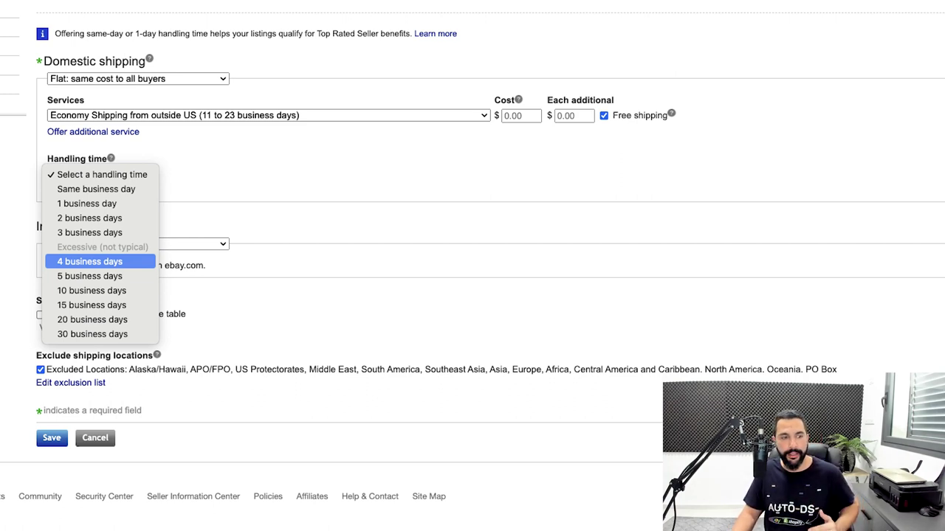
Set the domestic shipping handling time to 4 business days.
key("Down")
key("Down")
key("Down")
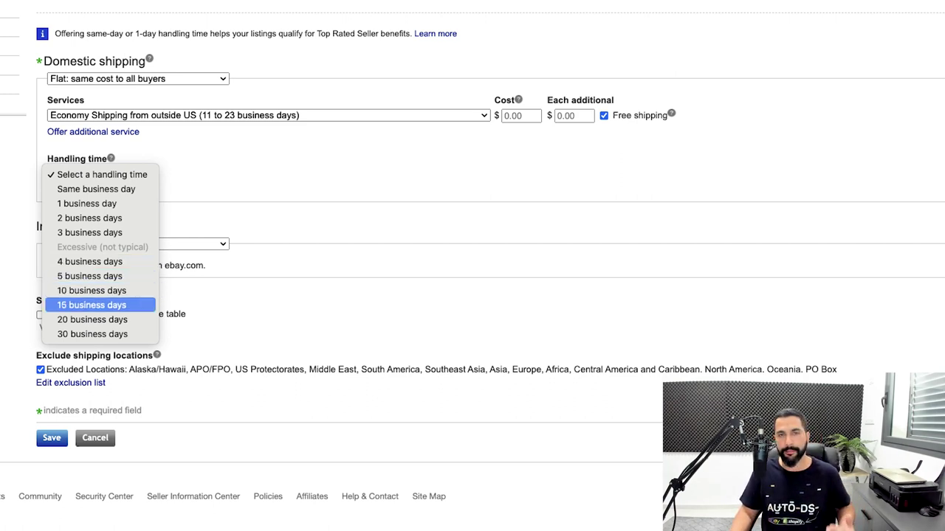
key("Up")
key("Up")
key("Up")
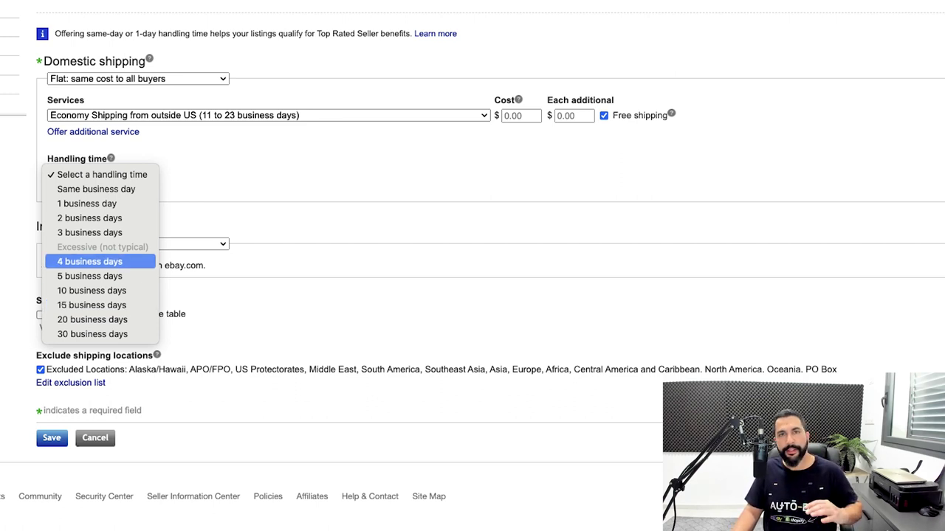
key("Return")
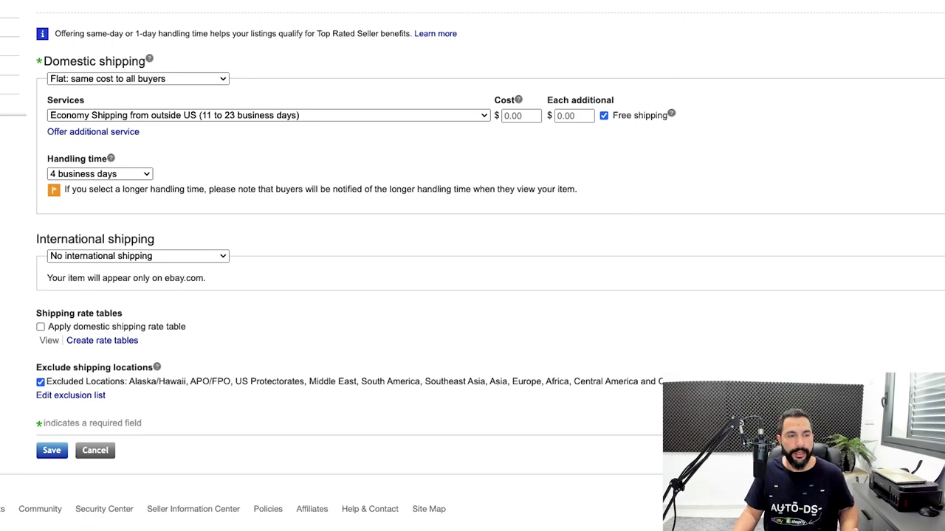
left_click(100, 174)
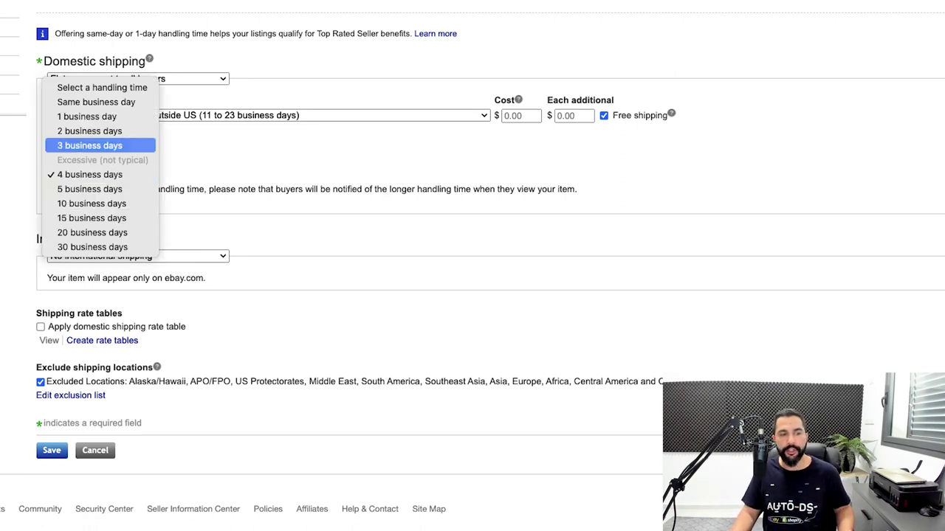
key("Down")
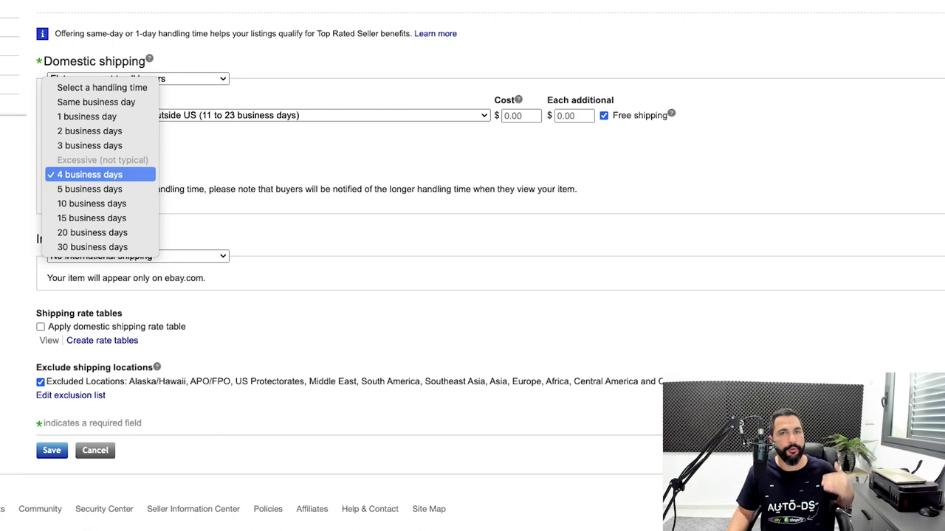
key("Up")
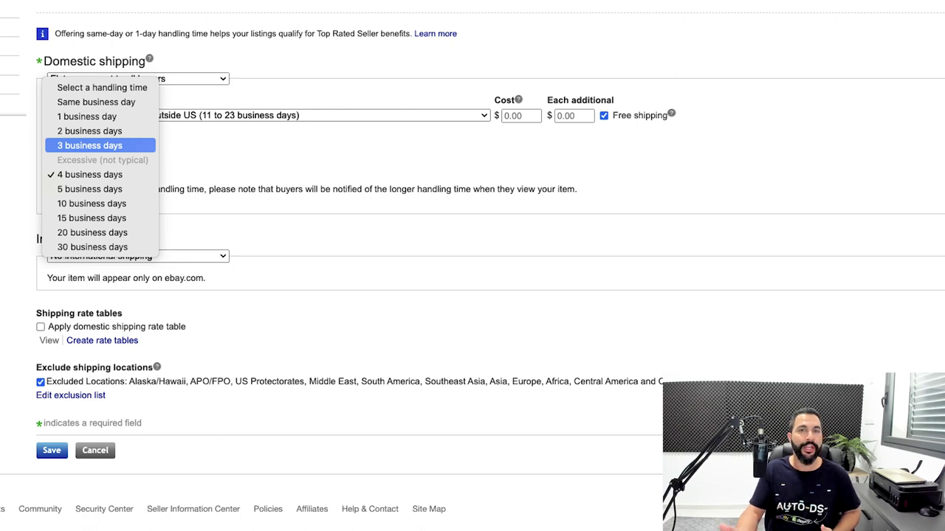
key("Escape")
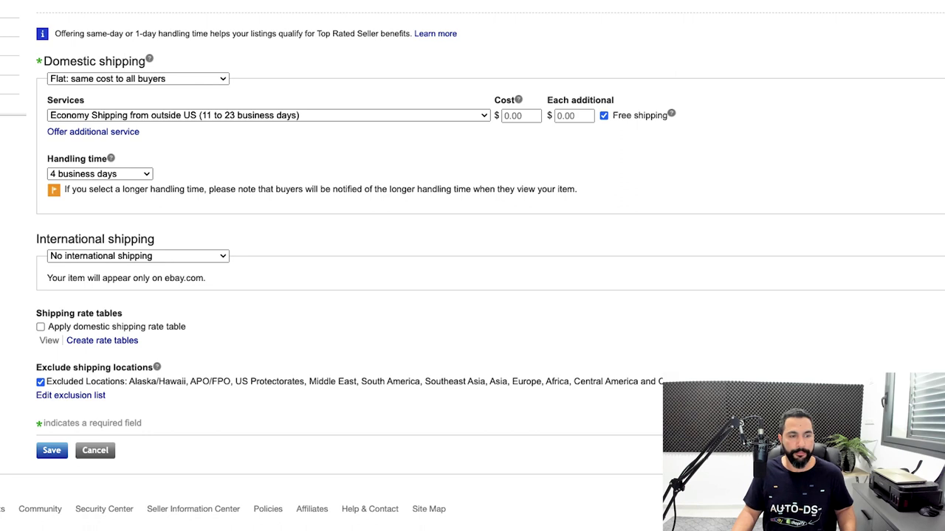
Add a second domestic shipping service, Economy Shipping from Canada (5 to 12 business days).
left_click(93, 132)
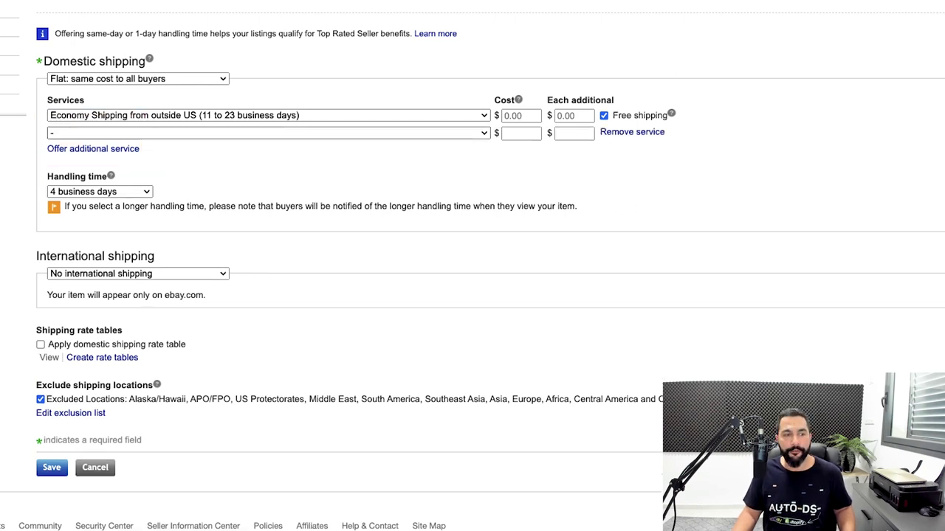
left_click(268, 133)
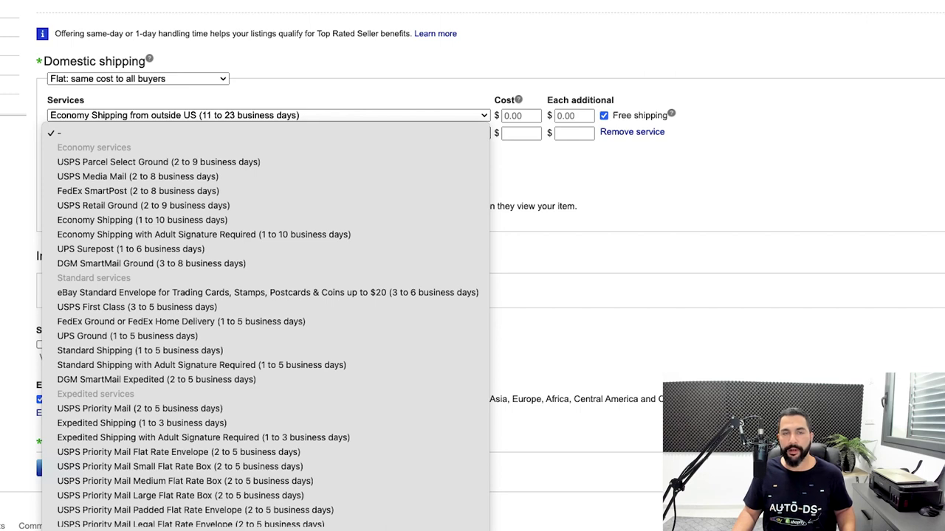
scroll(266, 244, "down", 15)
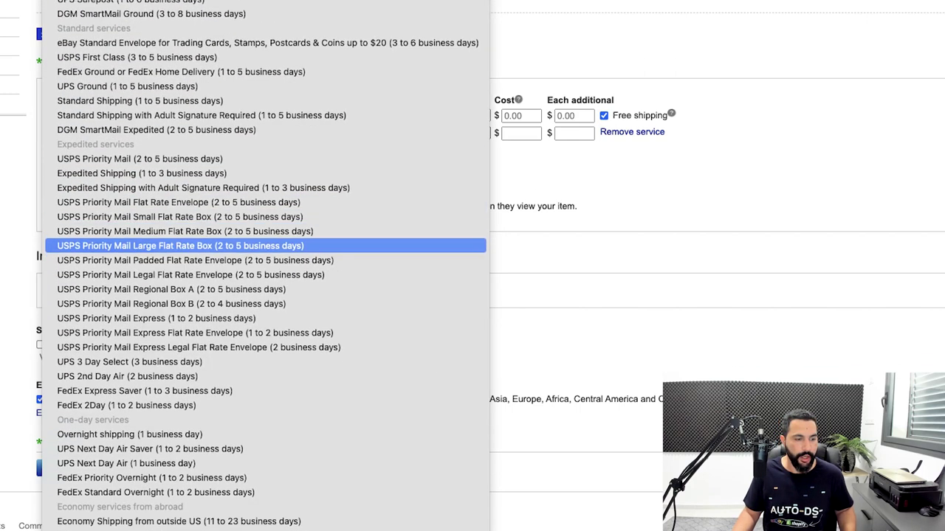
scroll(265, 243, "down", 4)
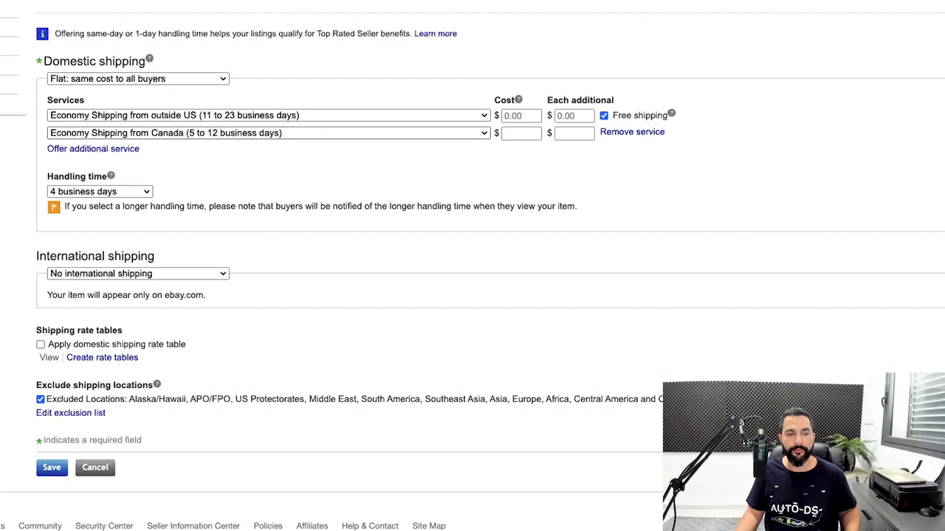
Enter 4.97 as both the cost and the each-additional cost of the Economy Shipping from Canada service.
left_click(521, 134)
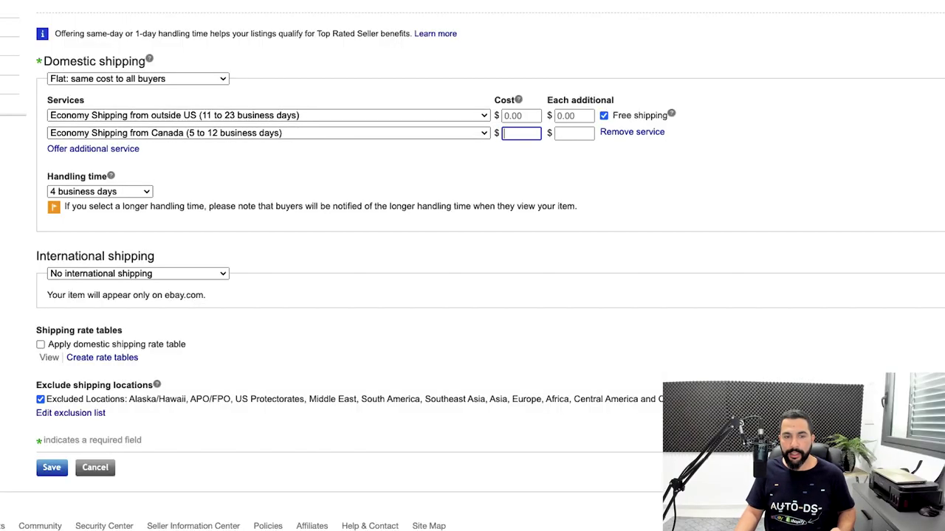
type("4.97")
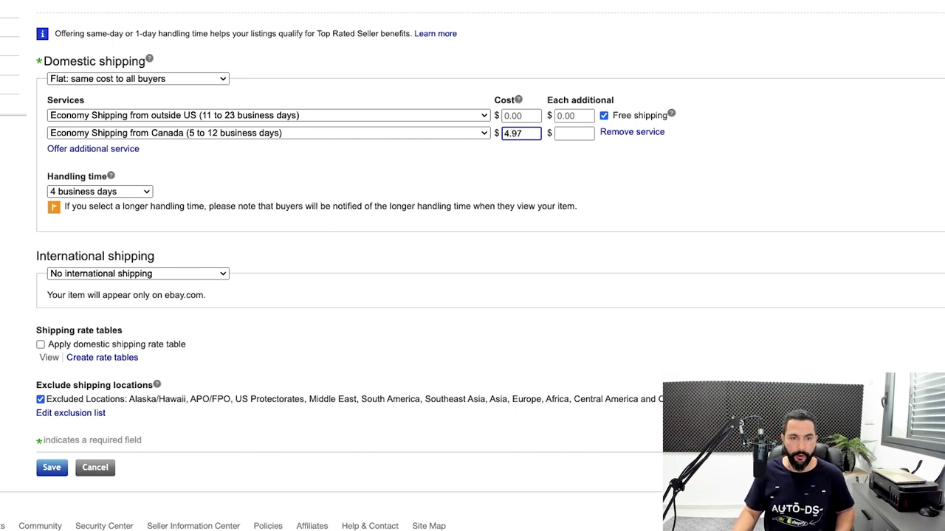
key("Tab")
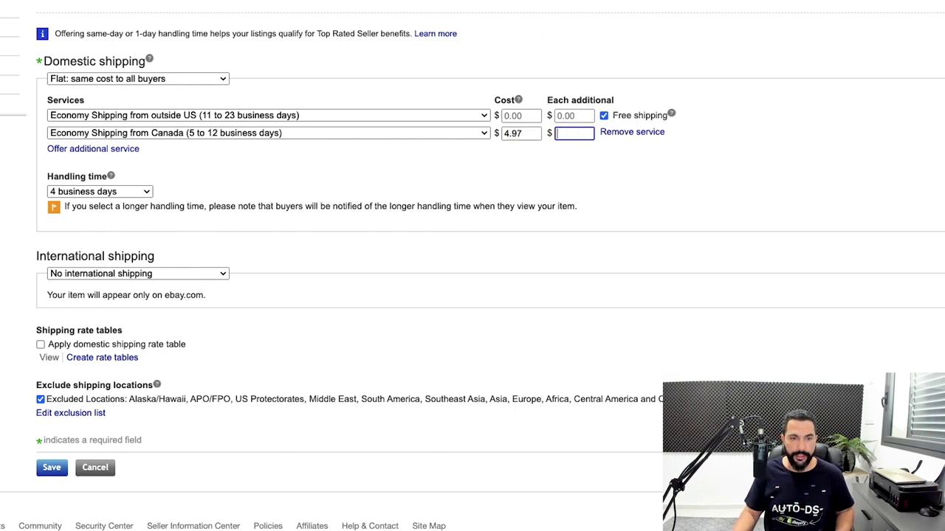
type("4.97")
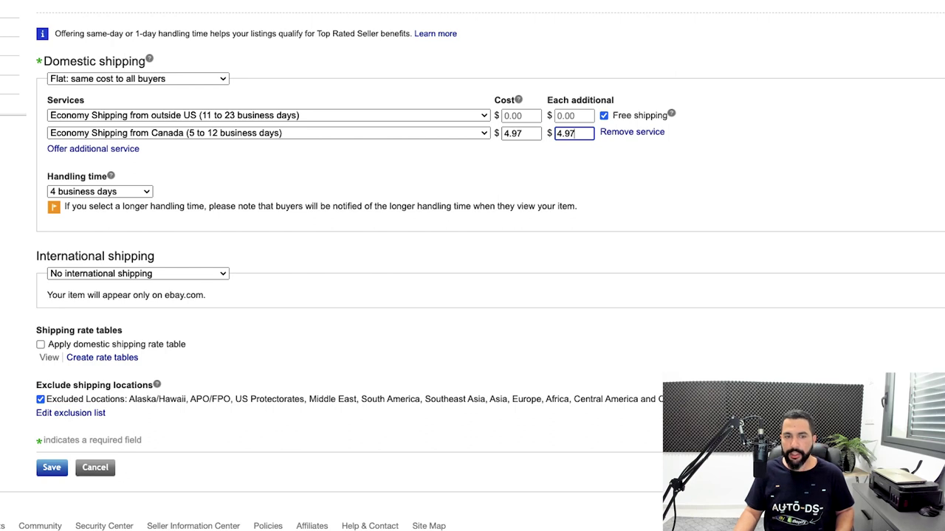
Change the Canada service's cost and each-additional cost to 3.97.
left_click_drag(504, 133, 509, 134)
type("3")
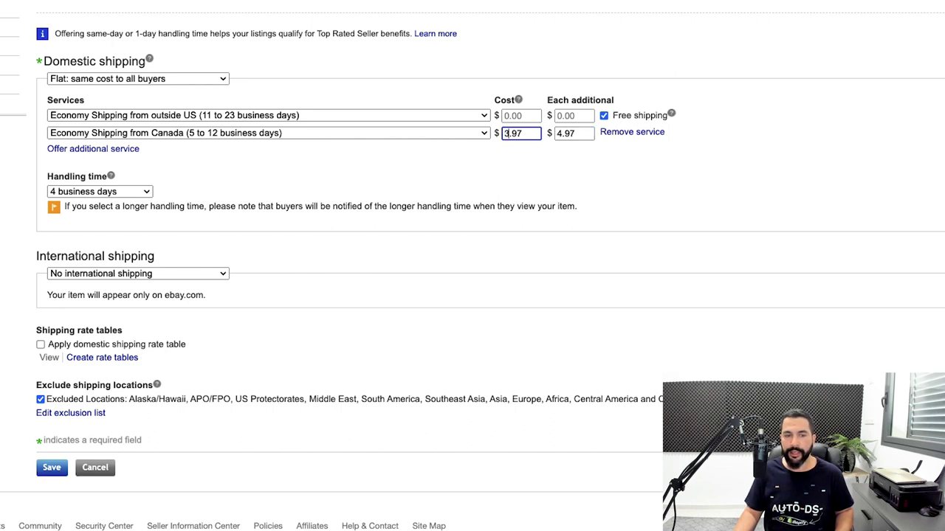
left_click(558, 133)
type("3")
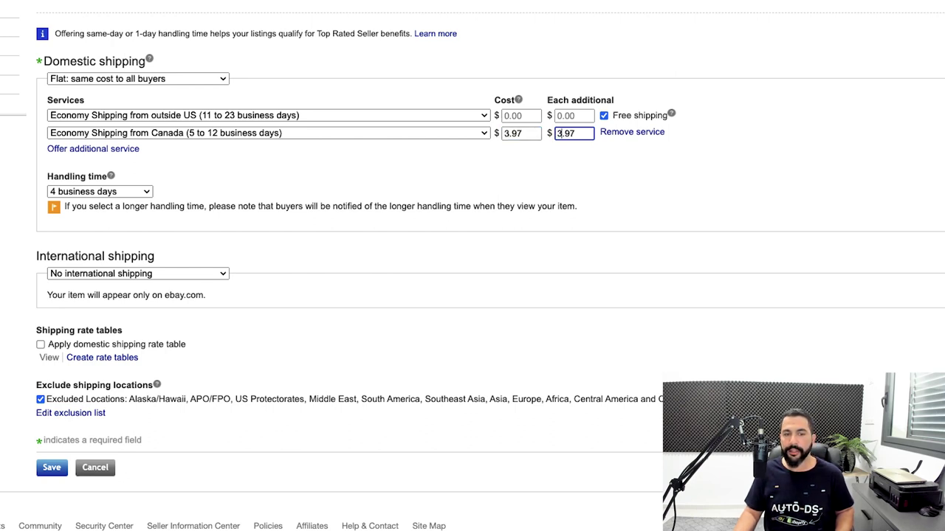
left_click(627, 173)
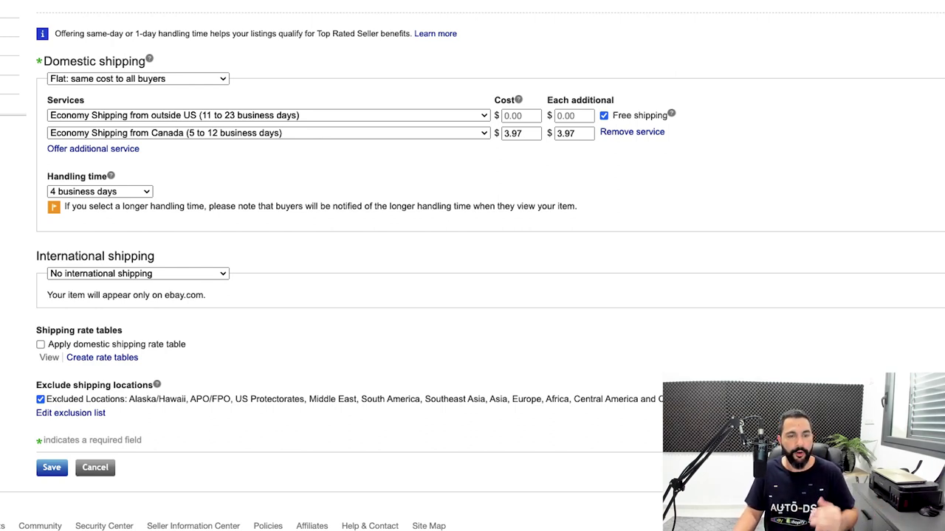
scroll(473, 266, "down", 2)
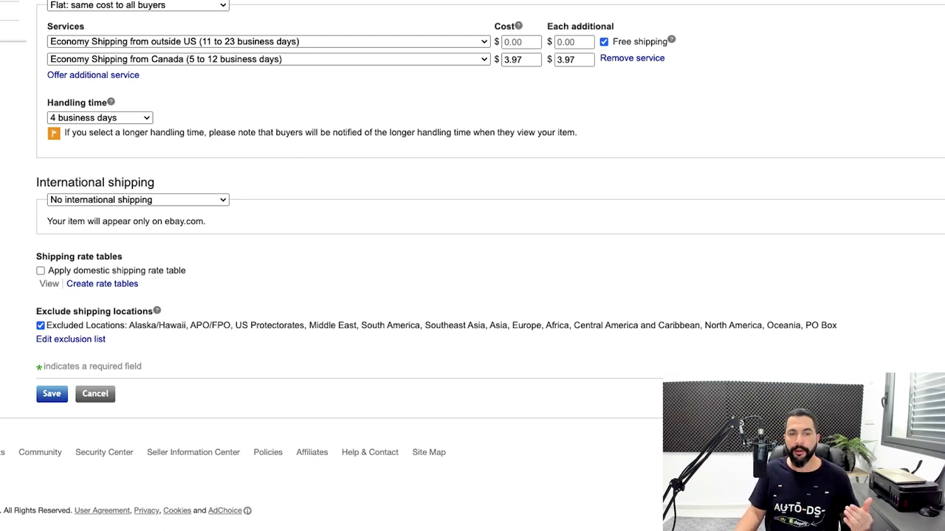
key("Tab")
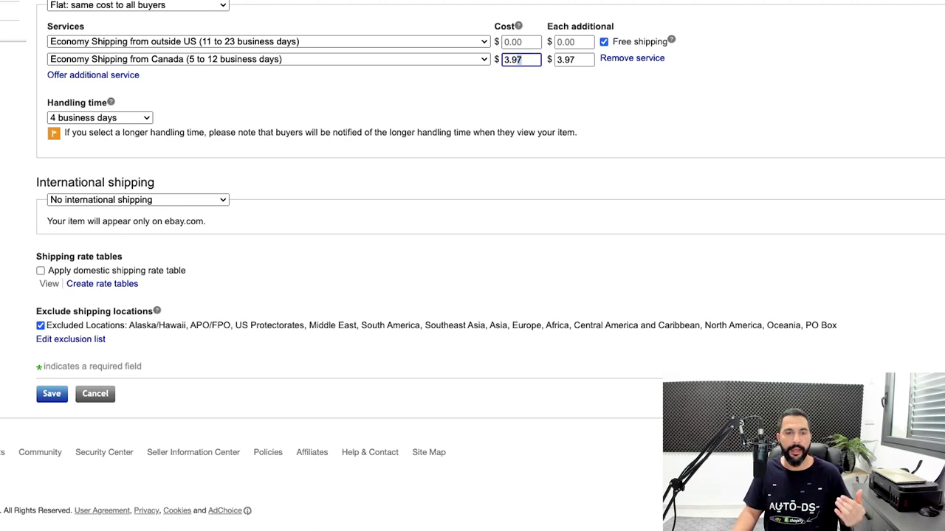
key("Tab")
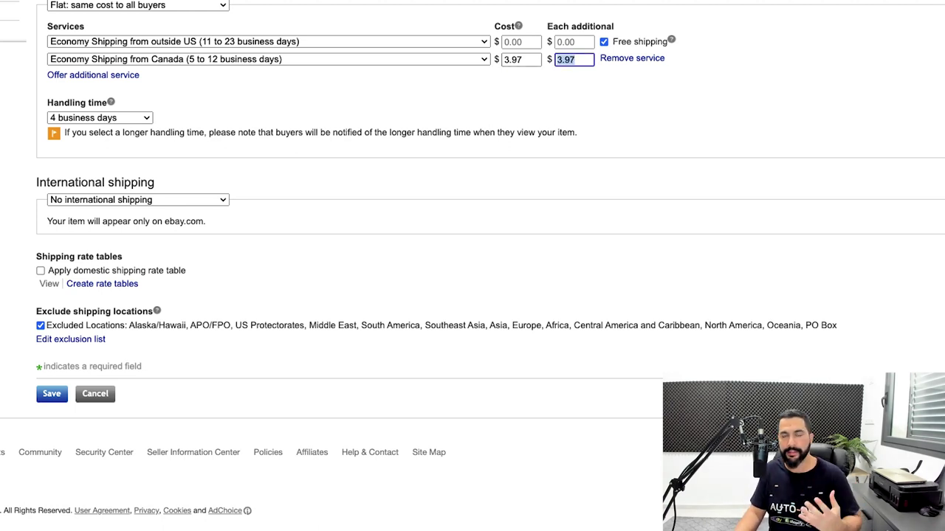
key("Tab")
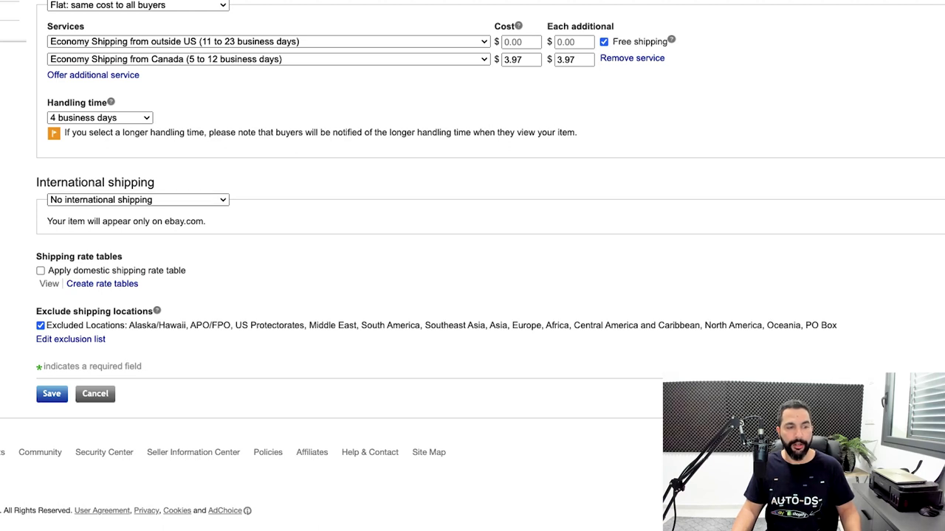
Set international shipping to Flat: same cost to all buyers, with a custom ship-to location.
left_click(138, 200)
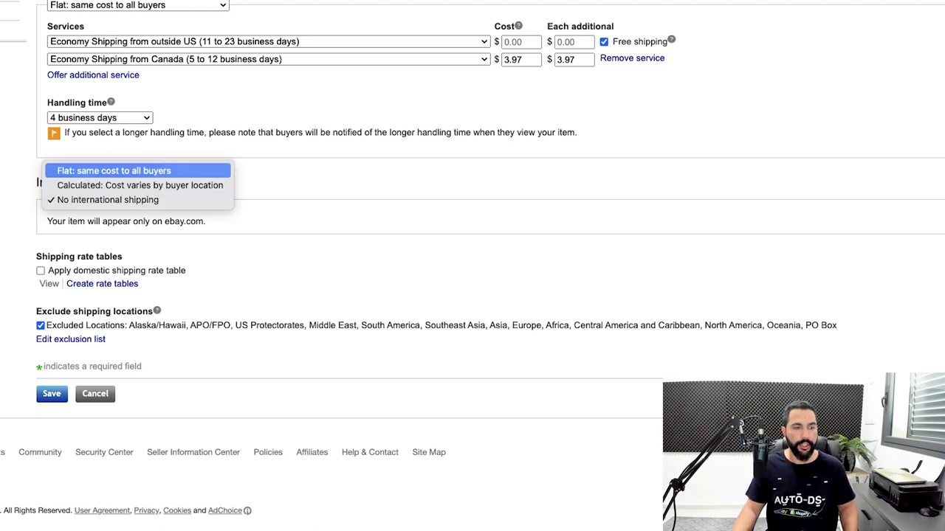
left_click(138, 171)
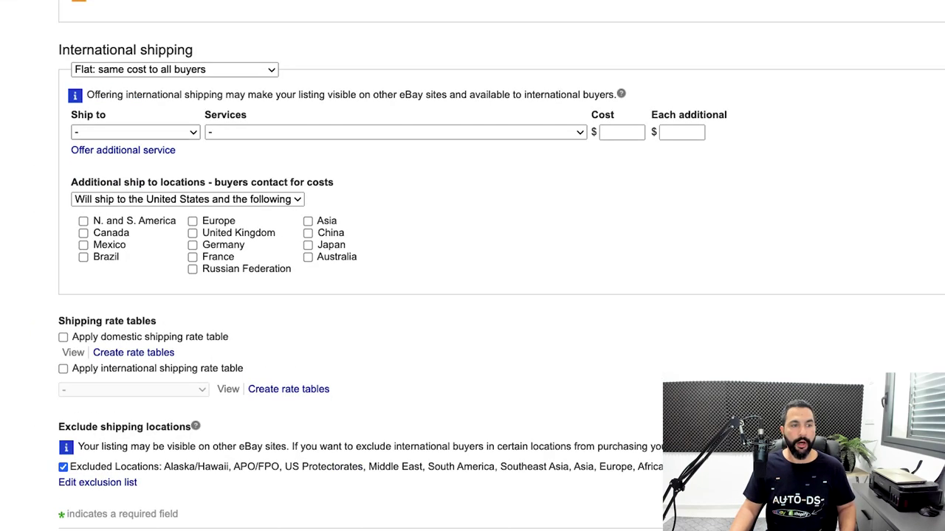
left_click(135, 133)
key("Down")
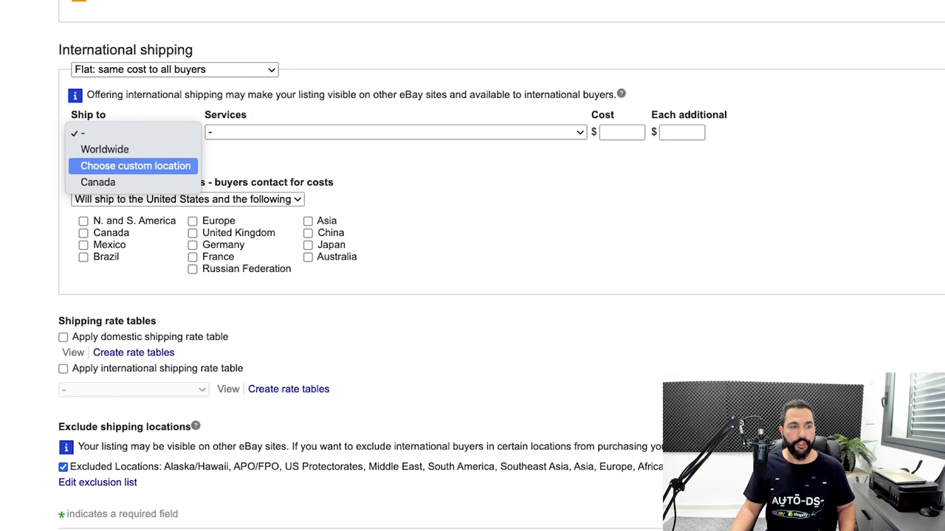
key("Return")
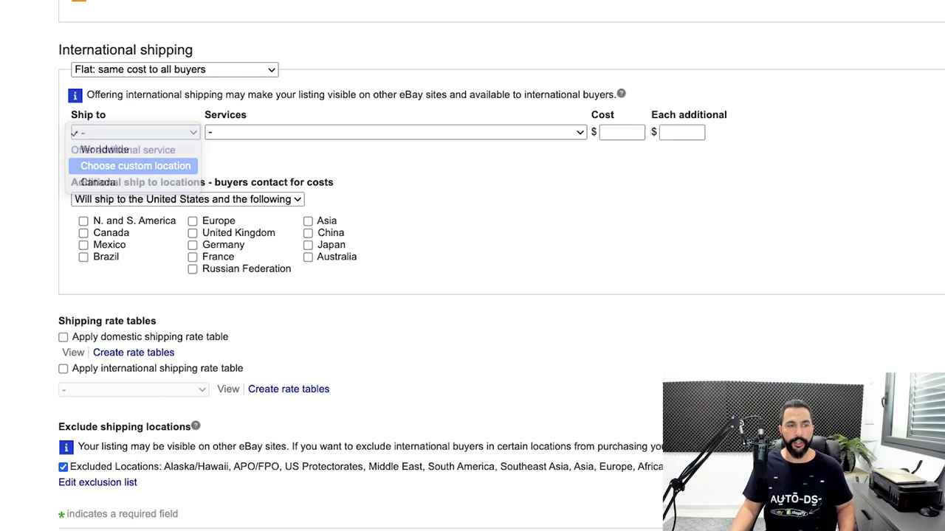
Select Canada, Europe, United Kingdom, Germany, France, Japan and Australia as the custom ship-to locations.
left_click(83, 167)
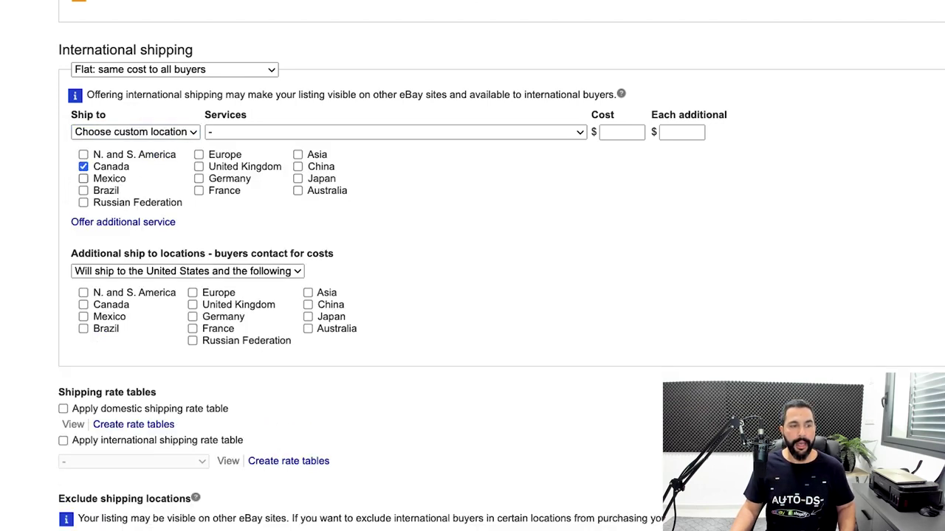
left_click(199, 155)
key("Tab")
key("space")
key("Tab")
key("space")
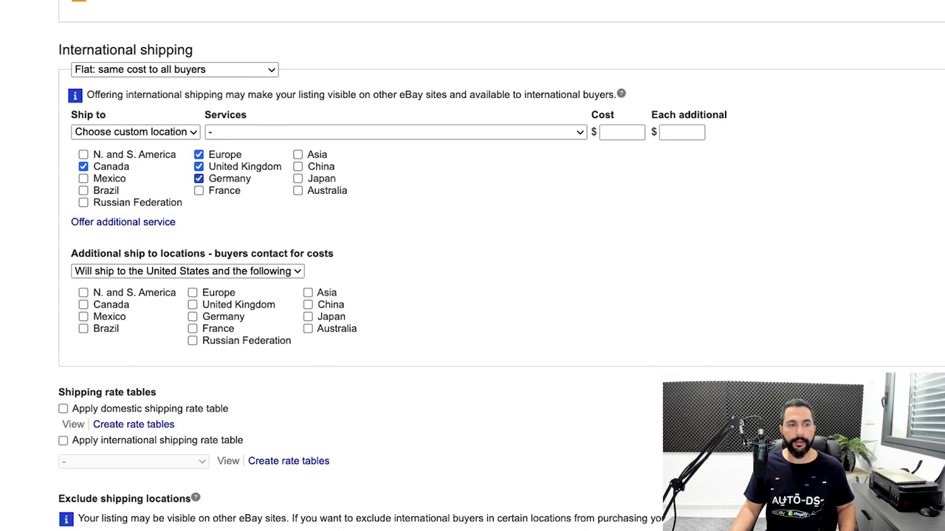
key("Tab")
key("space")
key("Tab")
key("Tab")
key("Tab")
key("space")
key("Tab")
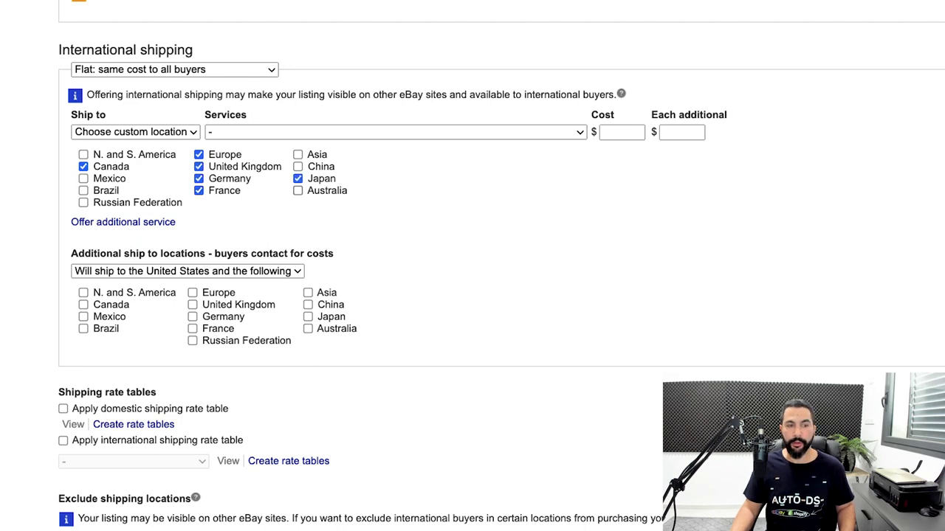
key("space")
Choose Economy Shipping from Greater China to worldwide as the international shipping service.
key("Tab")
key("space")
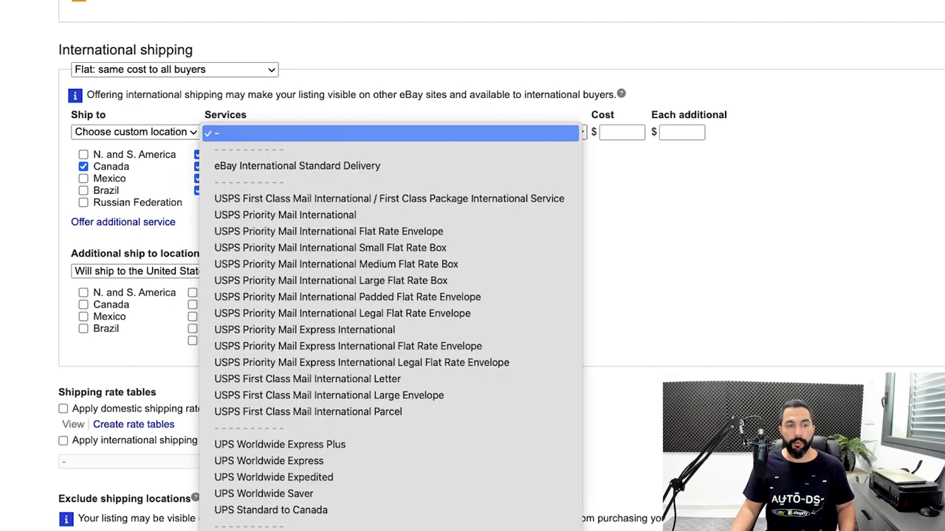
key("Down")
key("Down")
key("Down")
key("Down")
key("Down")
key("Down")
key("Down")
key("Down")
key("Down")
key("Down")
key("Down")
key("Down")
key("Down")
key("Down")
key("Down")
key("Down")
key("Down")
key("Down")
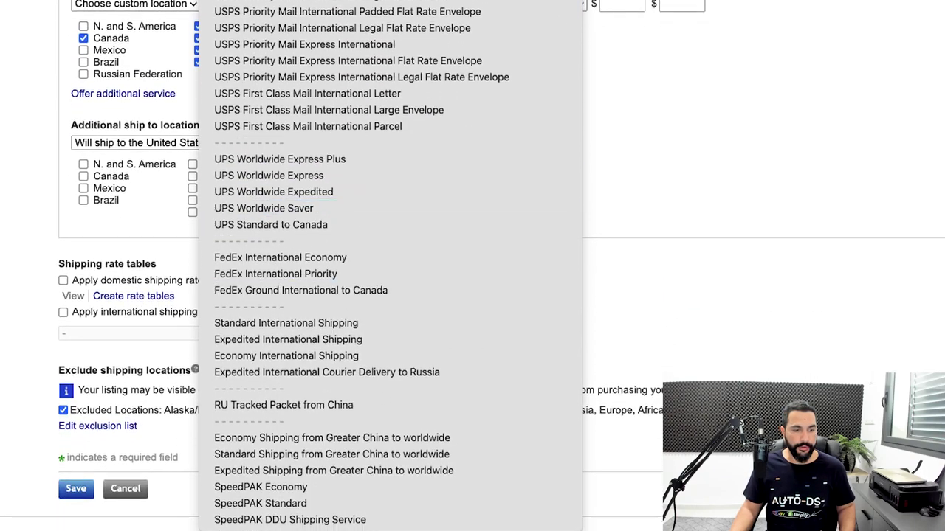
key("Down")
key("Down")
key("Down")
key("Down")
key("Down")
key("Down")
key("Down")
key("Down")
key("Down")
key("Down")
key("Down")
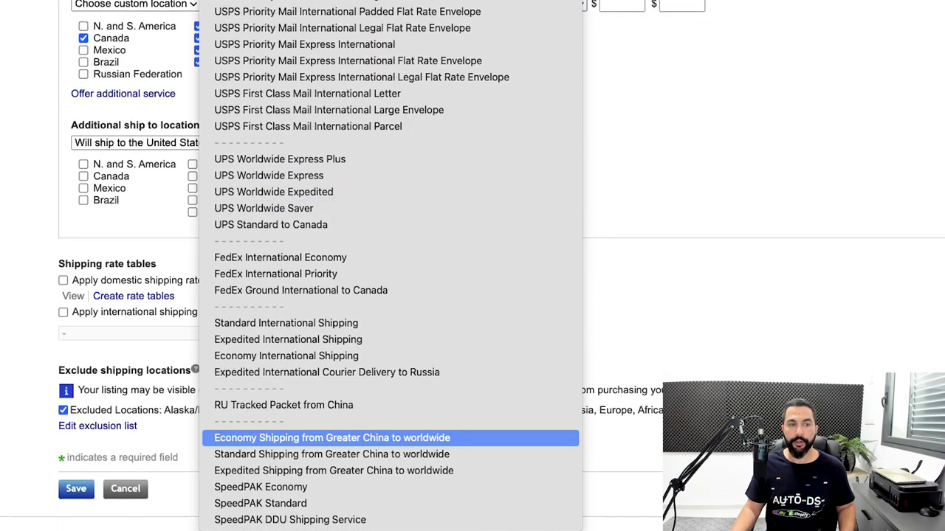
key("Return")
Set the international service's cost and each-additional cost to 0.
key("Tab")
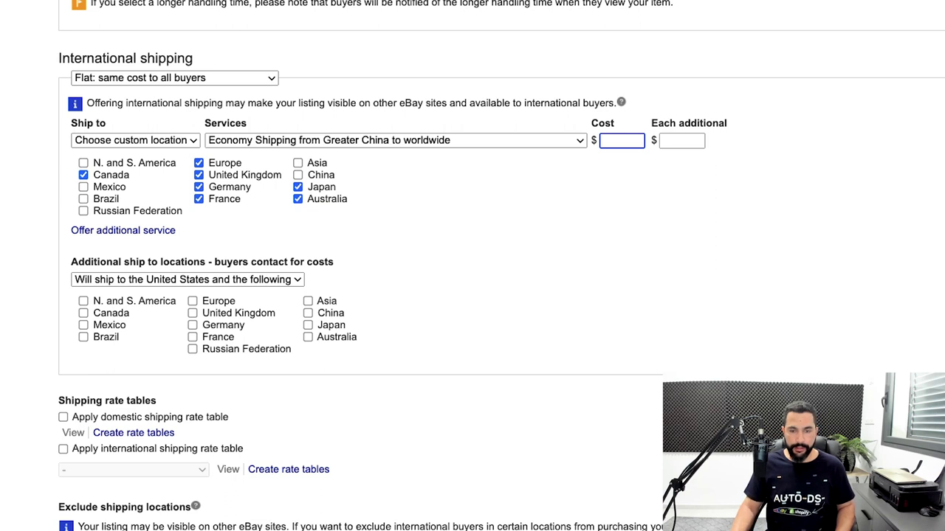
type("0")
key("Tab")
type("0")
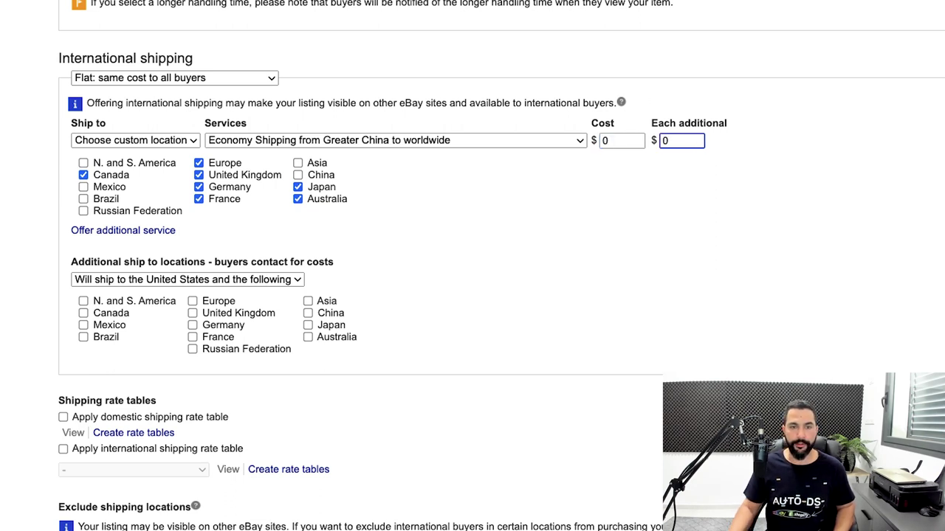
key("Tab")
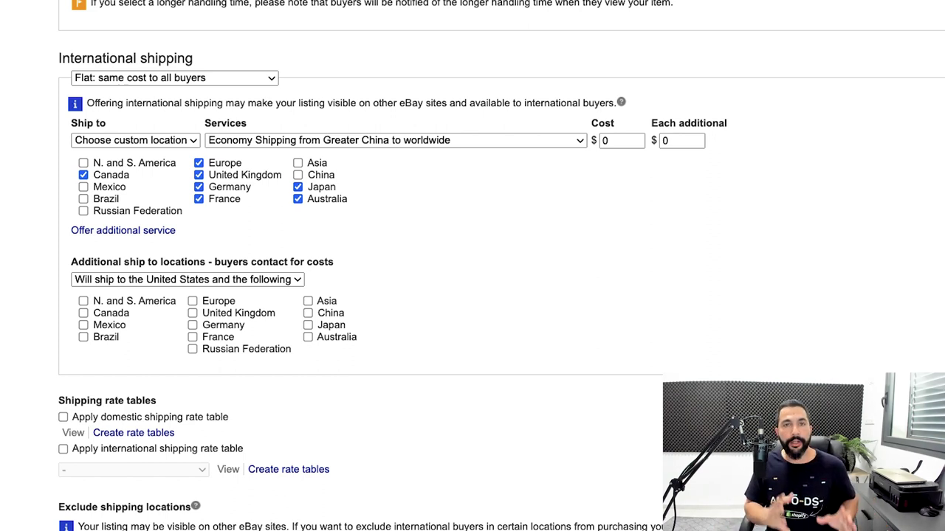
Add a second international shipping service with a custom ship-to location.
left_click(123, 230)
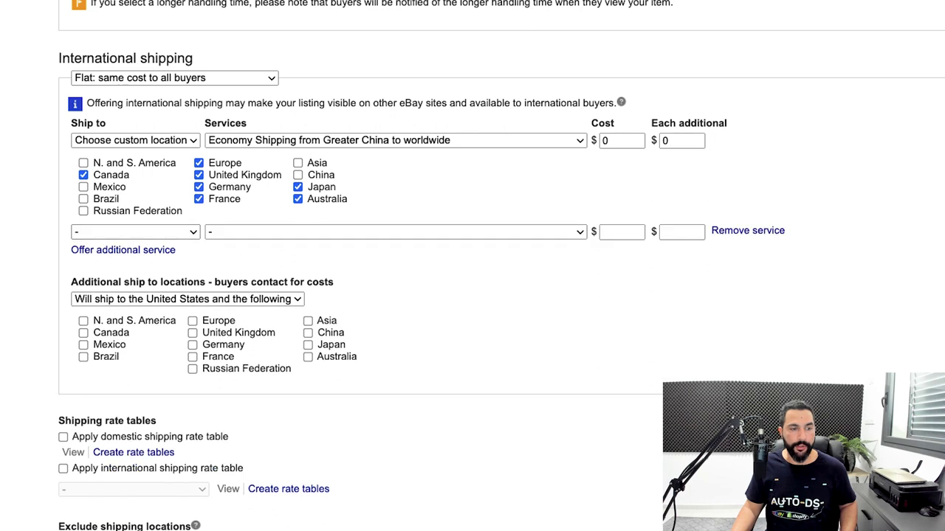
scroll(124, 230, "up", 1)
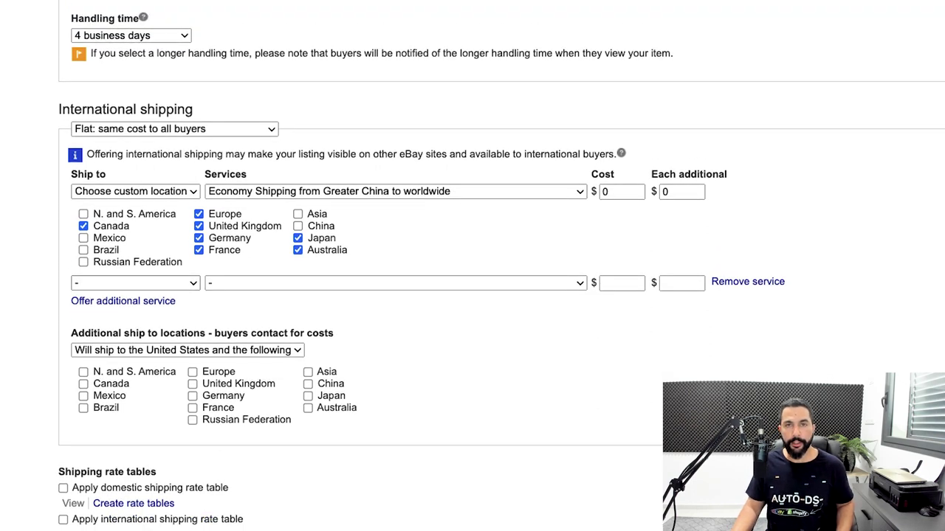
left_click(135, 283)
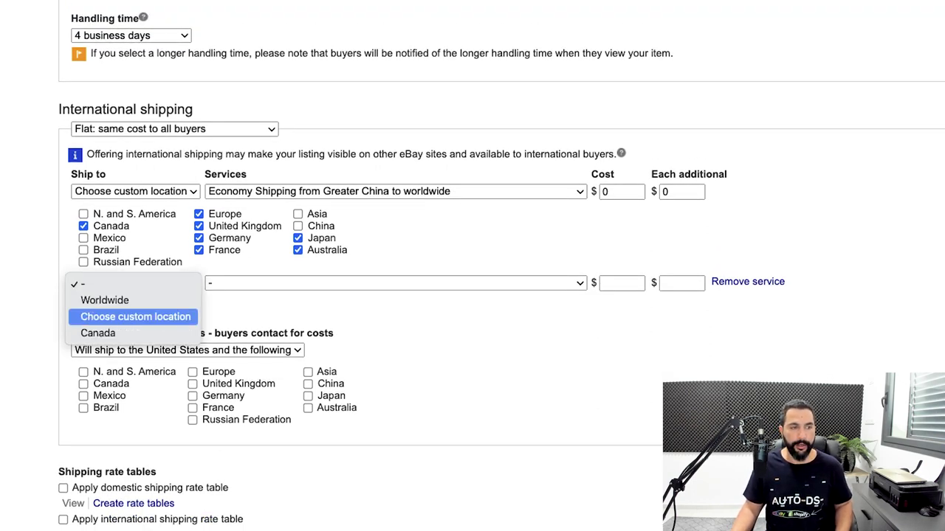
left_click(136, 317)
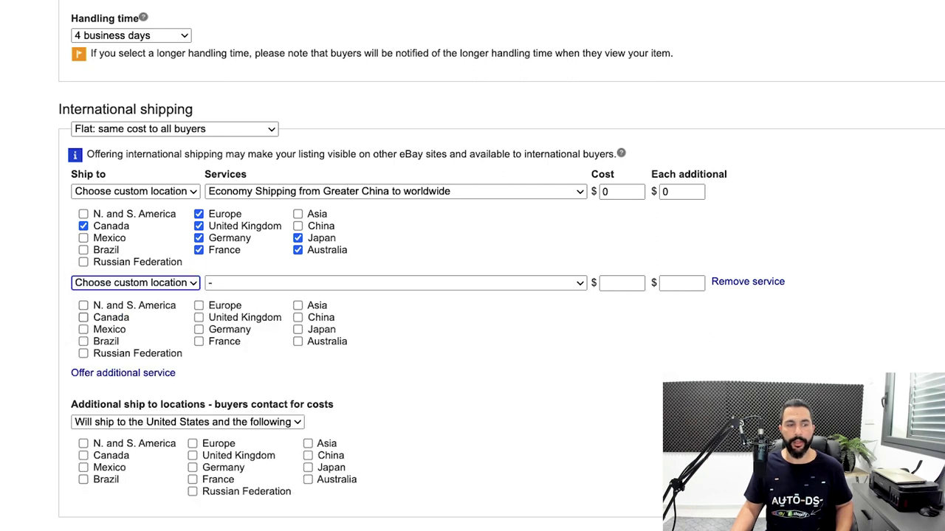
Select Canada, Europe, United Kingdom, Germany, Japan and Australia as the second international service's ship-to locations.
left_click(84, 317)
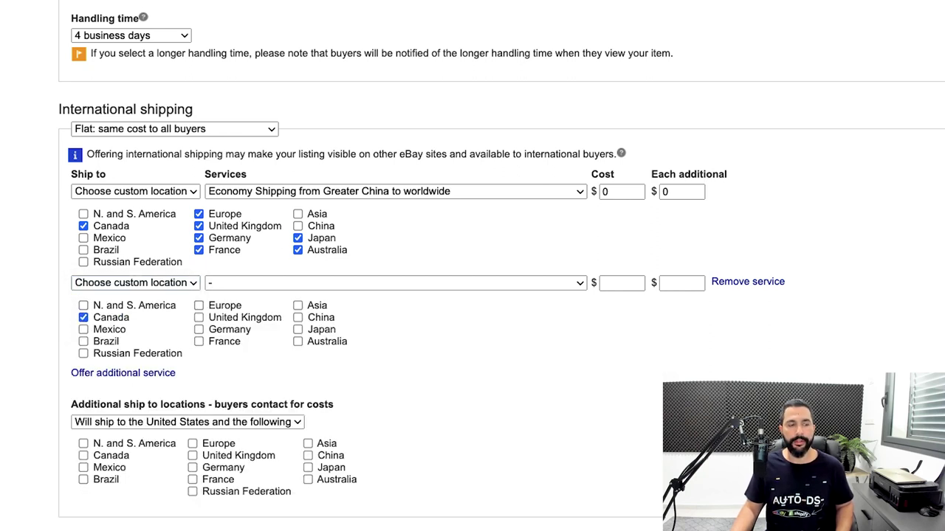
left_click(198, 306)
left_click(199, 318)
left_click(199, 329)
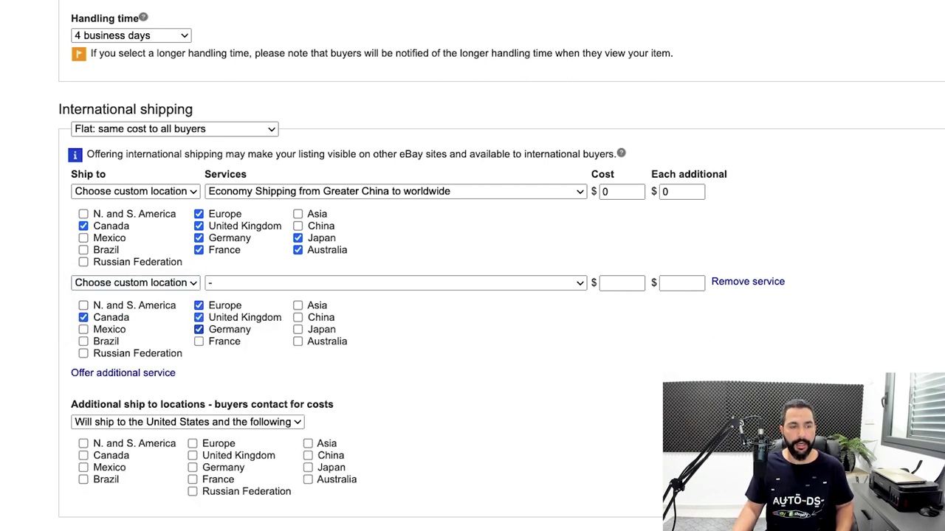
left_click(298, 330)
left_click(297, 341)
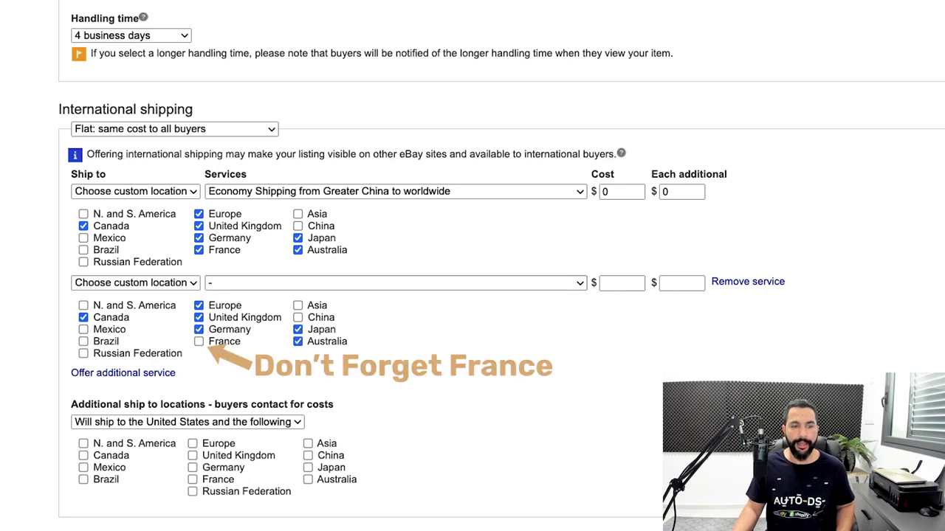
Choose Standard Shipping from Greater China to worldwide for the second international service.
left_click(369, 284)
scroll(369, 361, "down", 5)
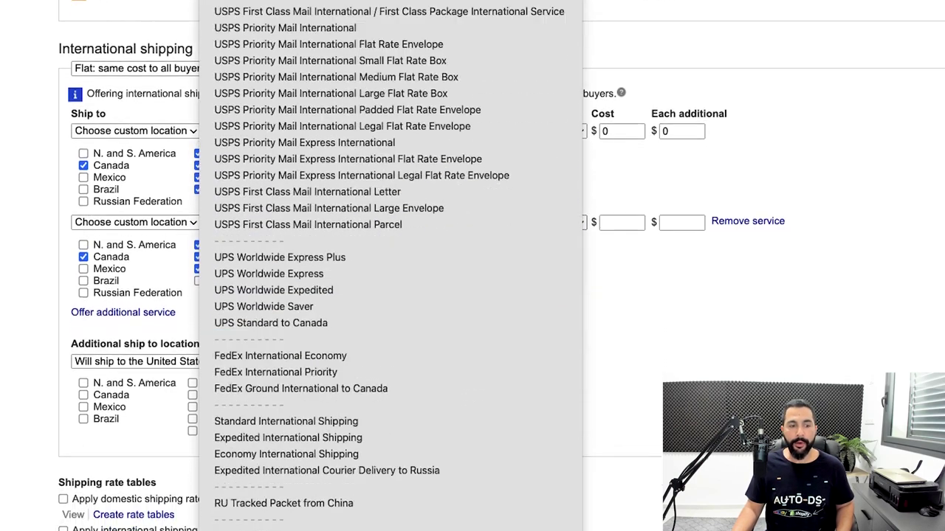
scroll(391, 458, "down", 1)
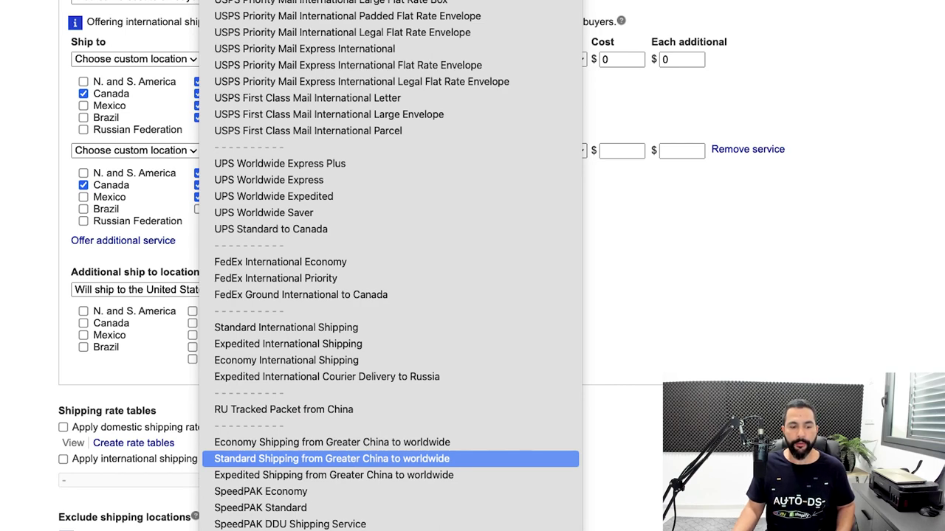
left_click(332, 459)
Set the second international service's cost and each-additional cost to 2.97.
left_click(622, 151)
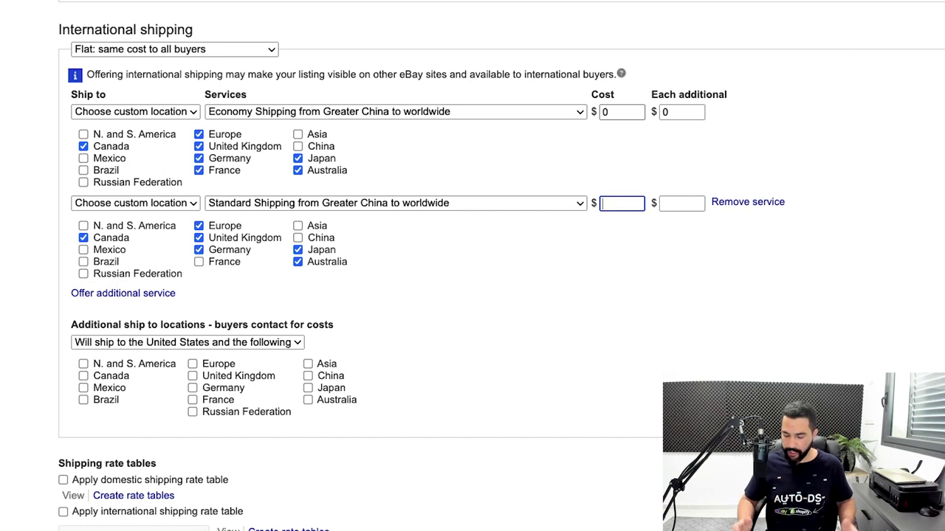
type("2.7")
key("BackSpace")
type("9")
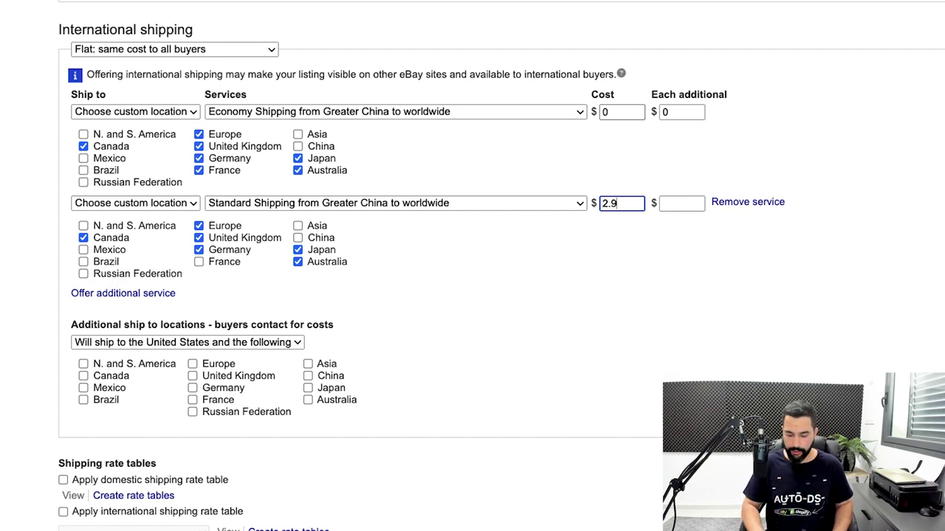
type("7")
key("Tab")
type("2.97")
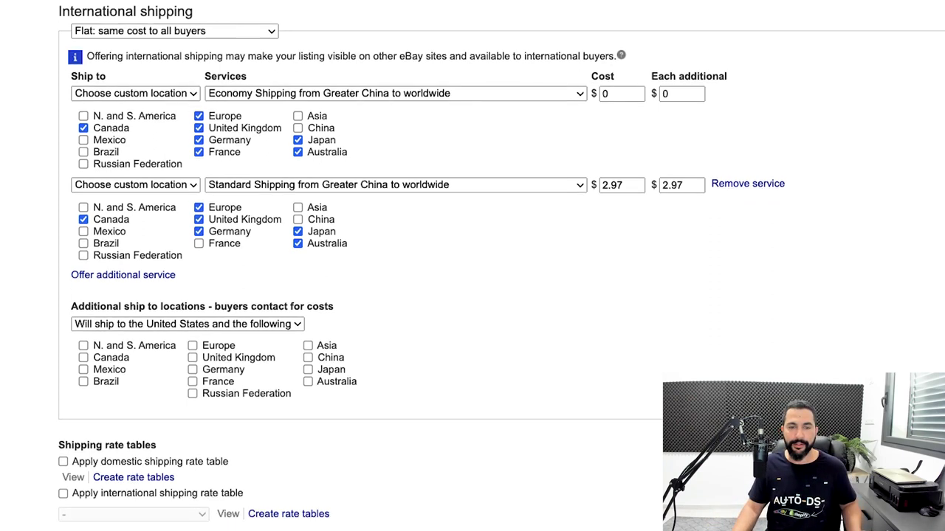
Add a third international service with custom ship-to locations N. and S. America, Mexico, Brazil and Russian Federation.
scroll(472, 265, "down", 3)
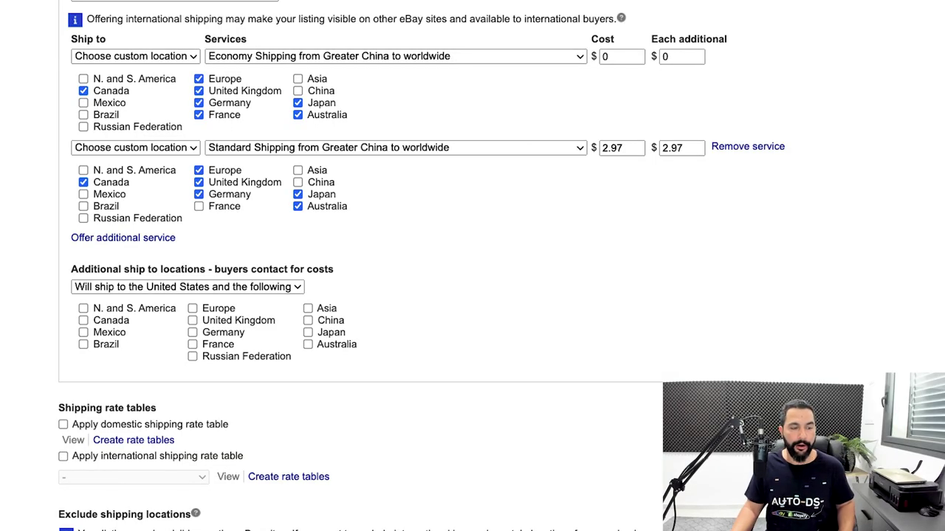
left_click(124, 237)
left_click(135, 239)
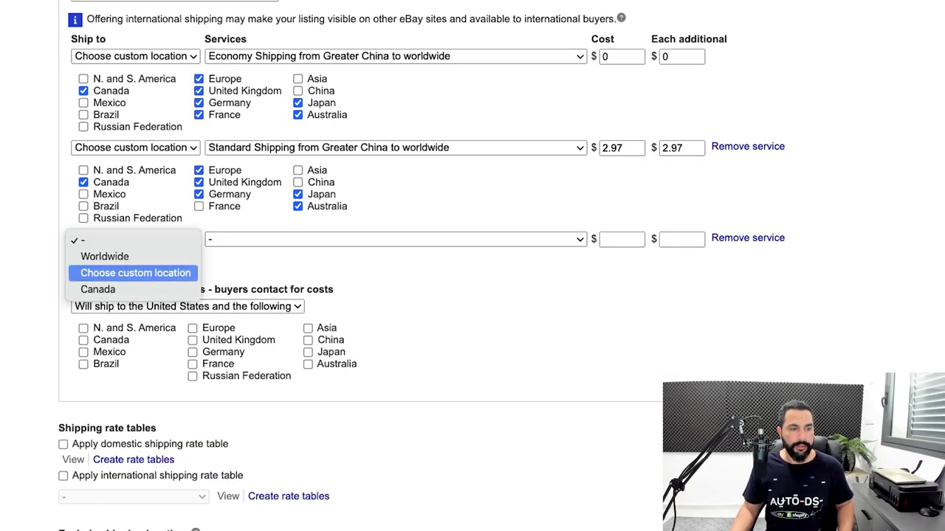
key("Return")
left_click(84, 262)
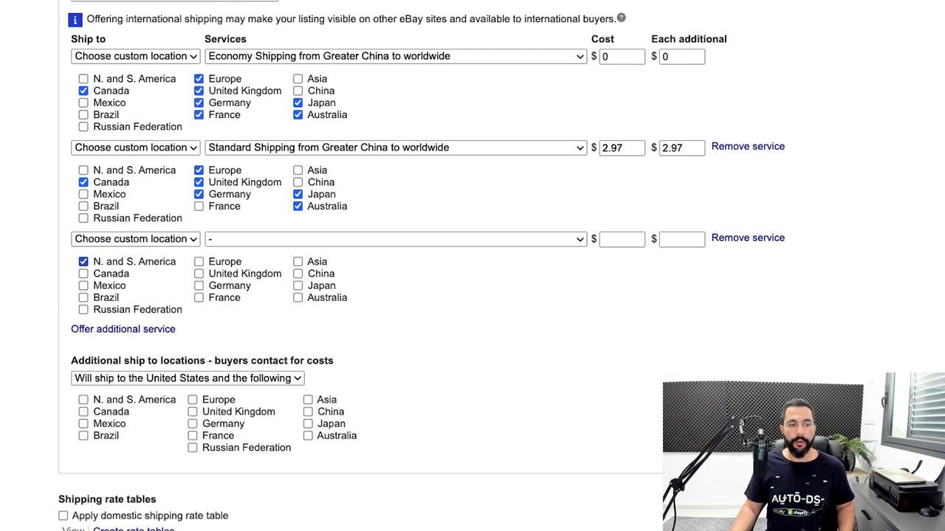
left_click(84, 286)
left_click(83, 298)
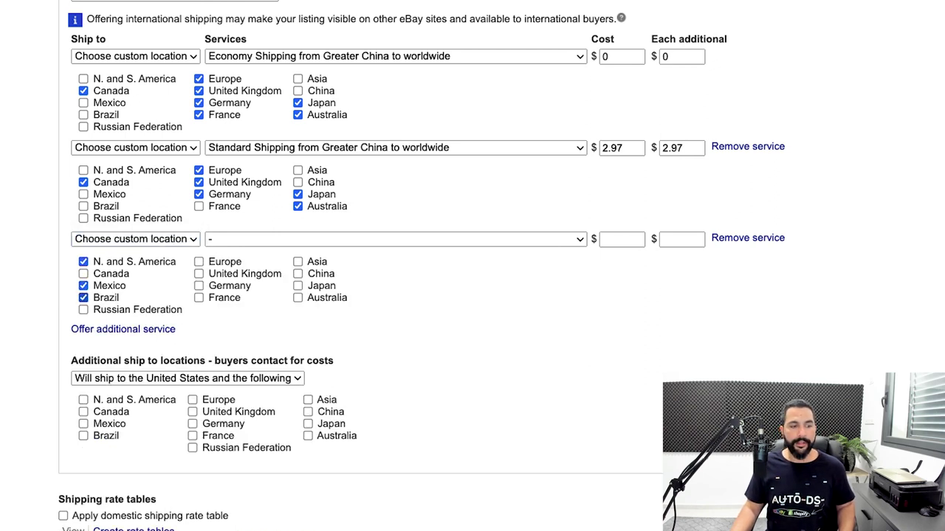
left_click(84, 309)
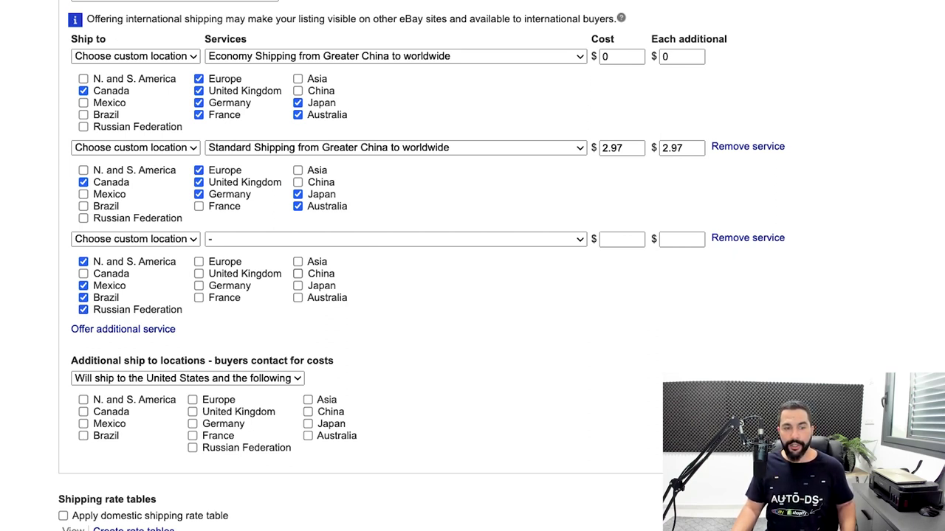
Set the third international service to Economy Shipping from Greater China to worldwide, costing 4.97 and 3.97 for each additional item.
left_click(295, 239)
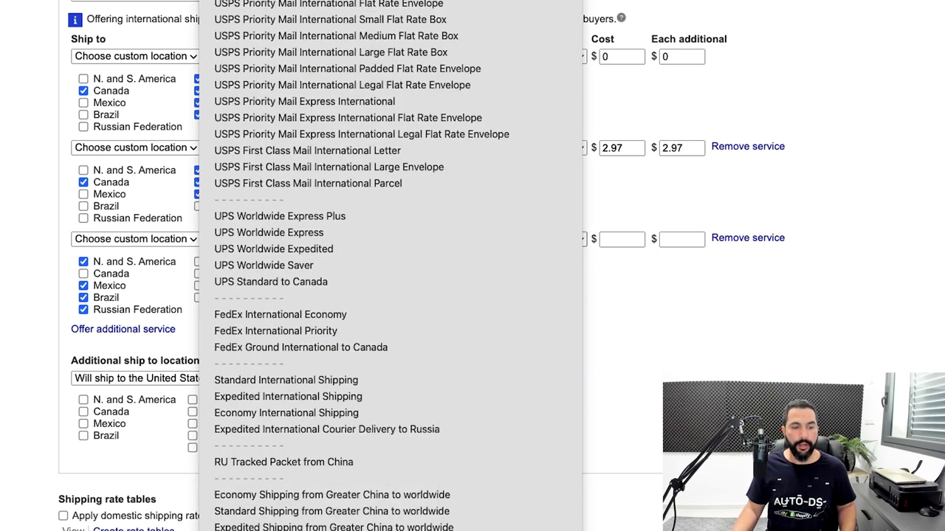
left_click(332, 495)
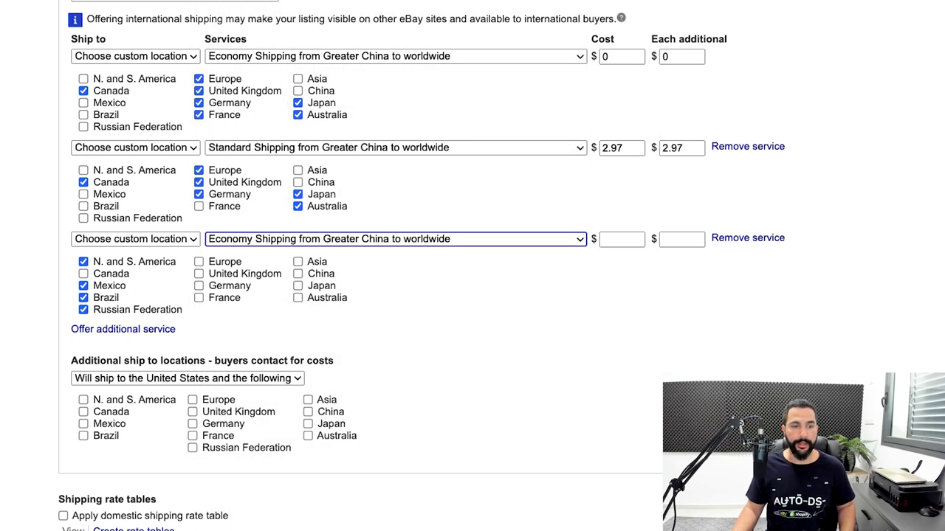
left_click(622, 240)
type("4.97")
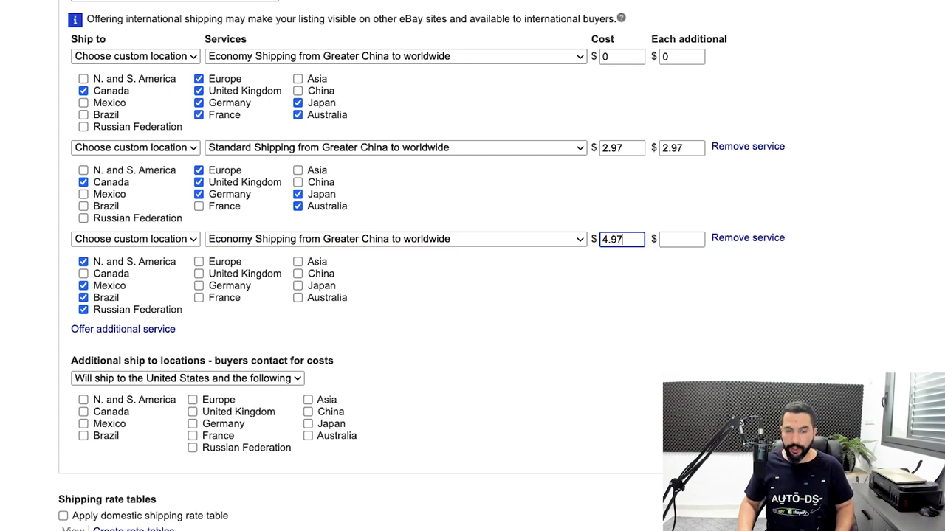
key("Tab")
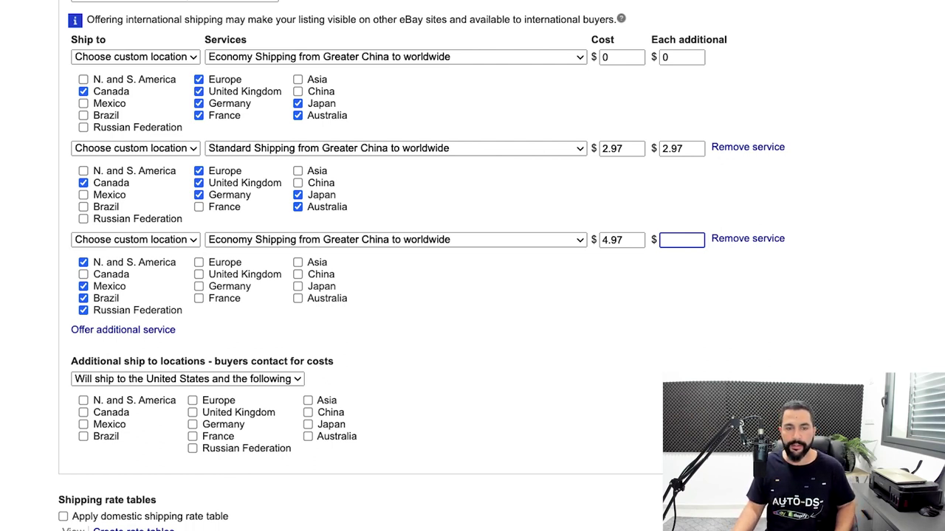
type("3.97")
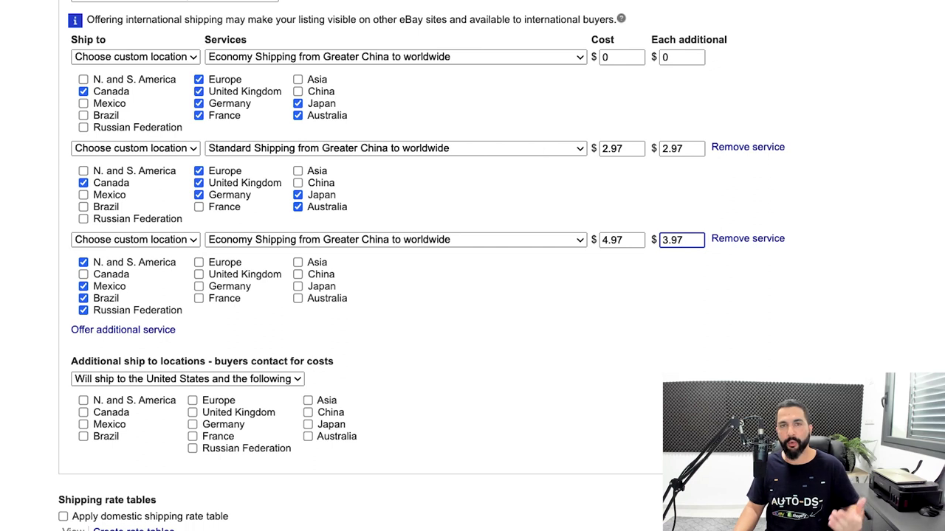
key("ctrl+a")
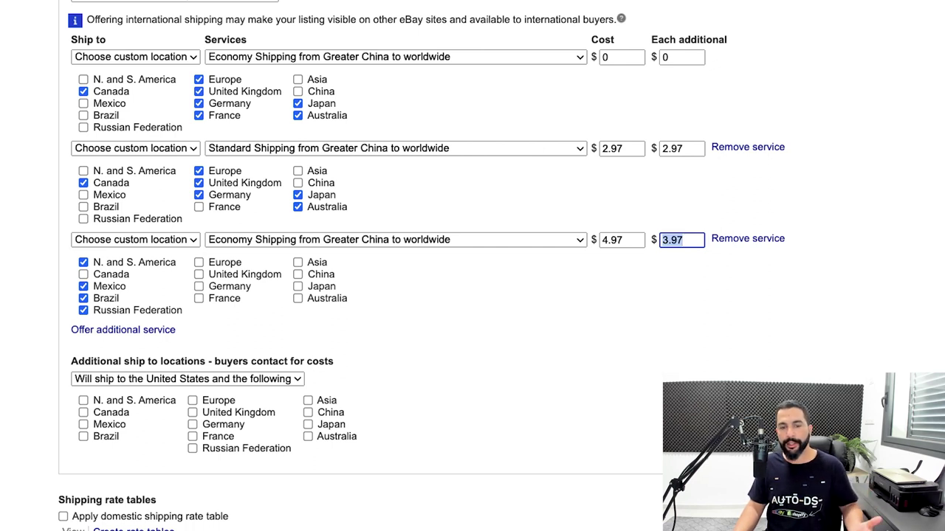
left_click(683, 241)
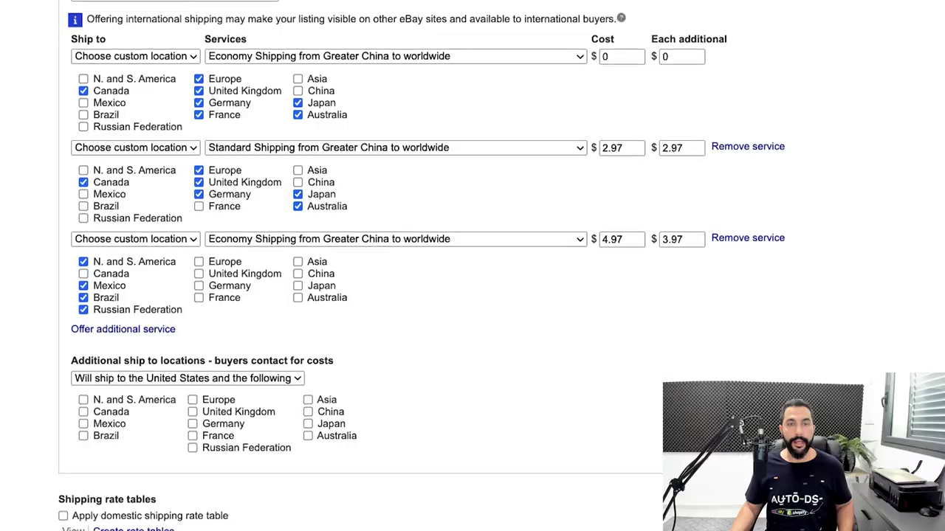
Set the additional ship-to locations, where buyers contact for costs, to Will ship worldwide.
scroll(472, 266, "down", 3)
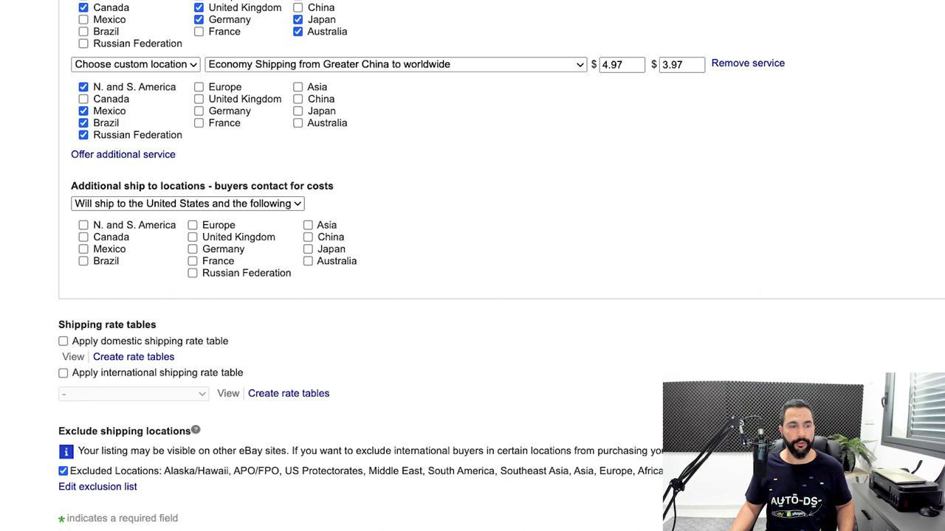
left_click(188, 204)
left_click(124, 220)
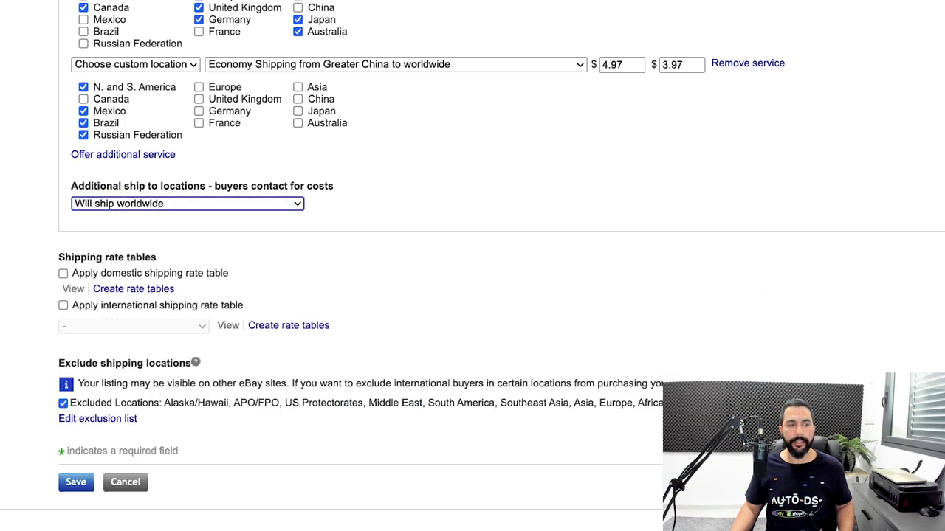
left_click(442, 221)
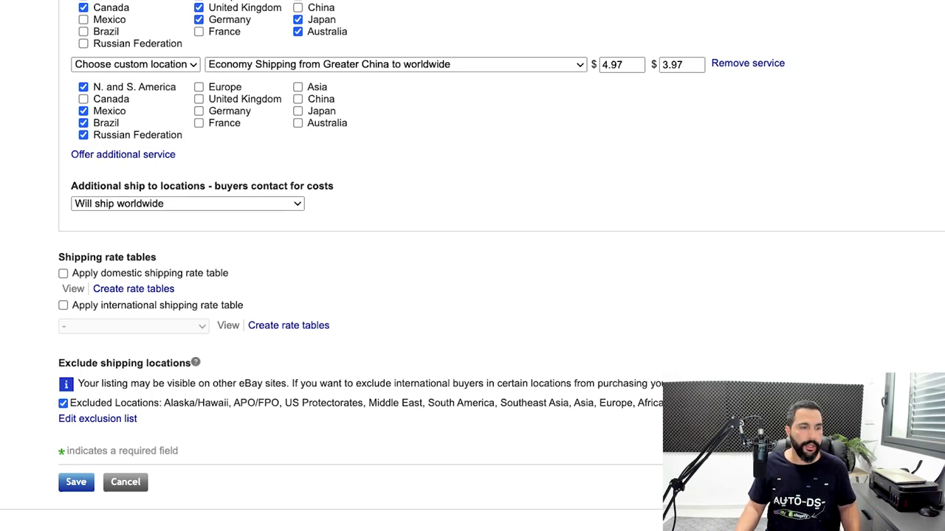
Exclude Alaska/Hawaii, US Protectorates, APO/FPO and PO Box from the shipping locations.
scroll(472, 265, "down", 2)
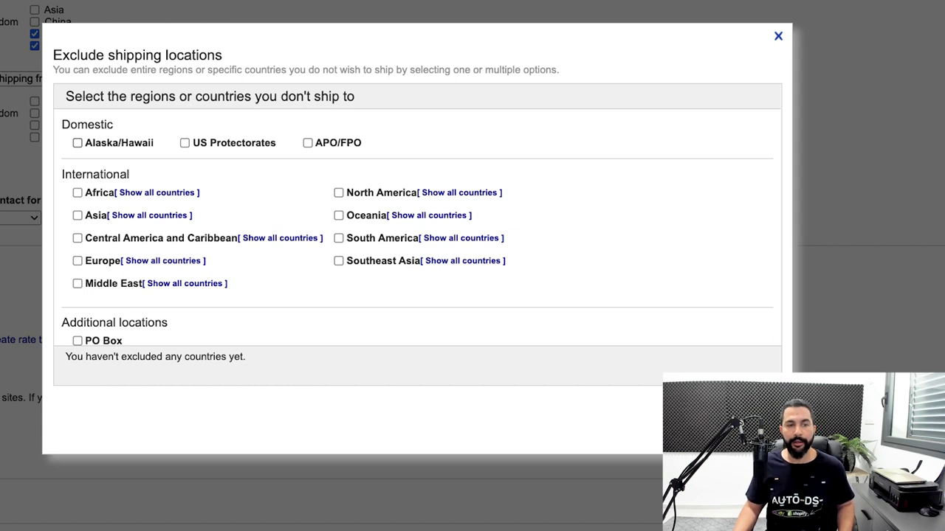
left_click(77, 143)
left_click(184, 143)
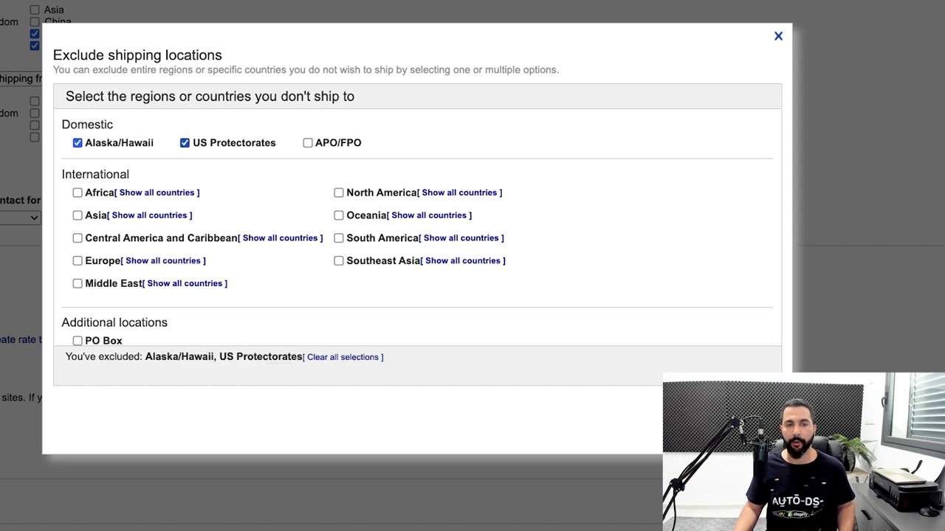
left_click(307, 143)
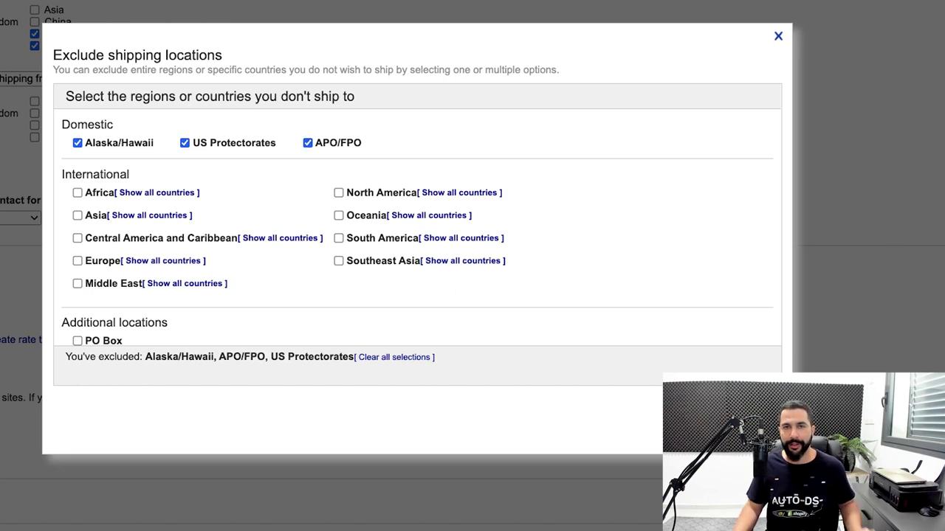
scroll(417, 221, "down", 1)
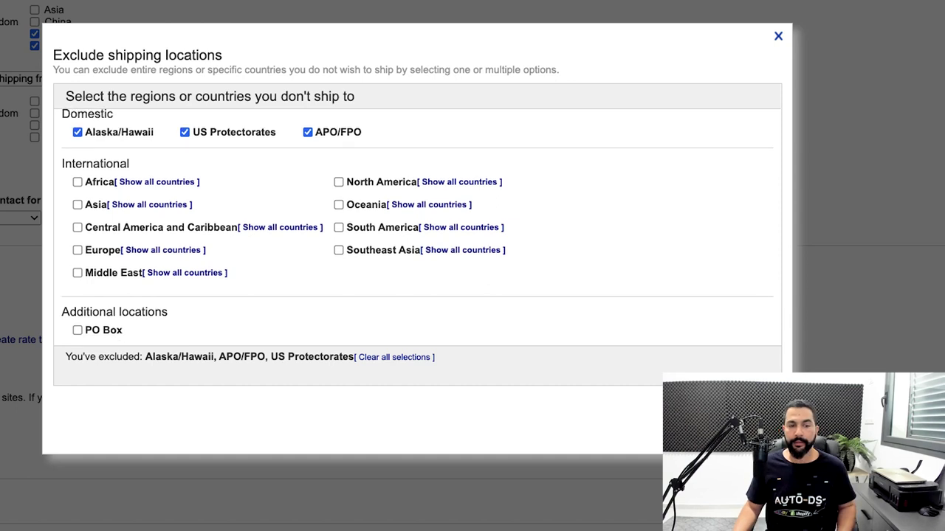
left_click(78, 330)
scroll(417, 227, "up", 1)
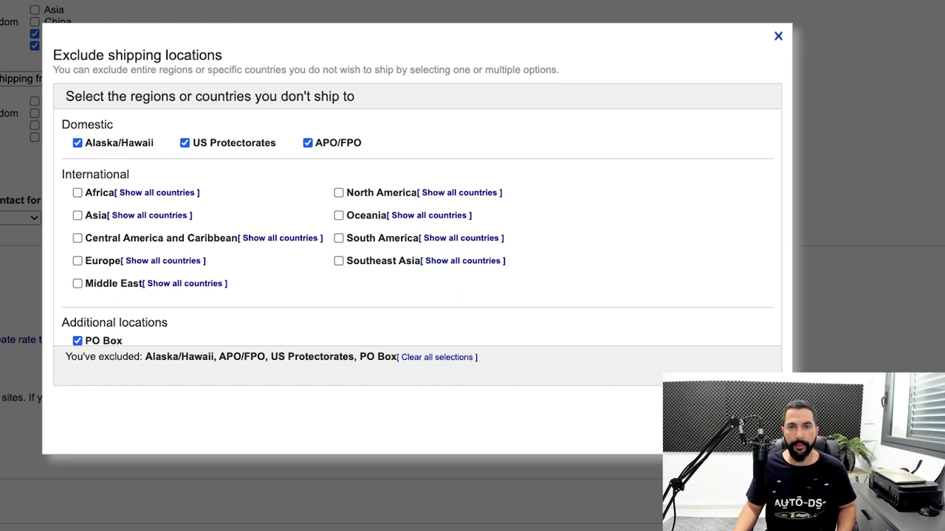
Expand the Asian countries in the exclusion list and exclude China.
left_click(149, 215)
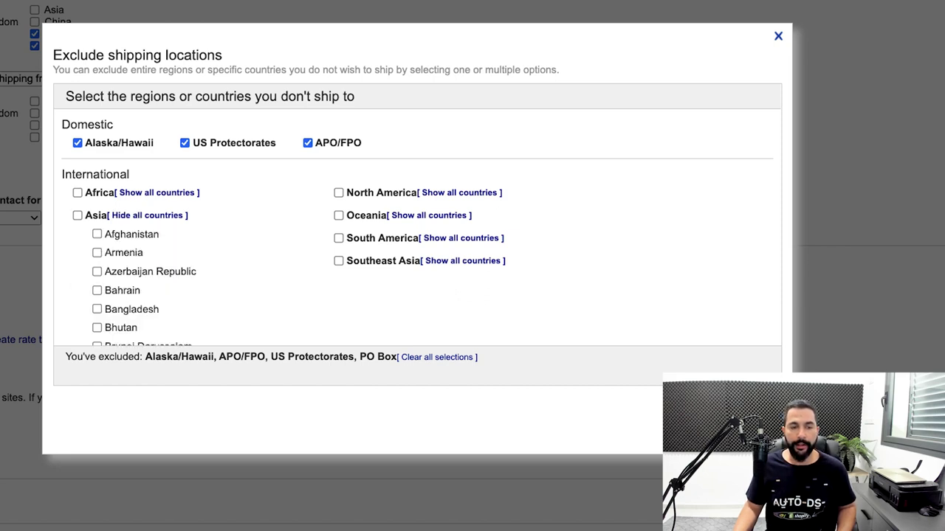
scroll(417, 227, "down", 1)
scroll(417, 227, "down", 2)
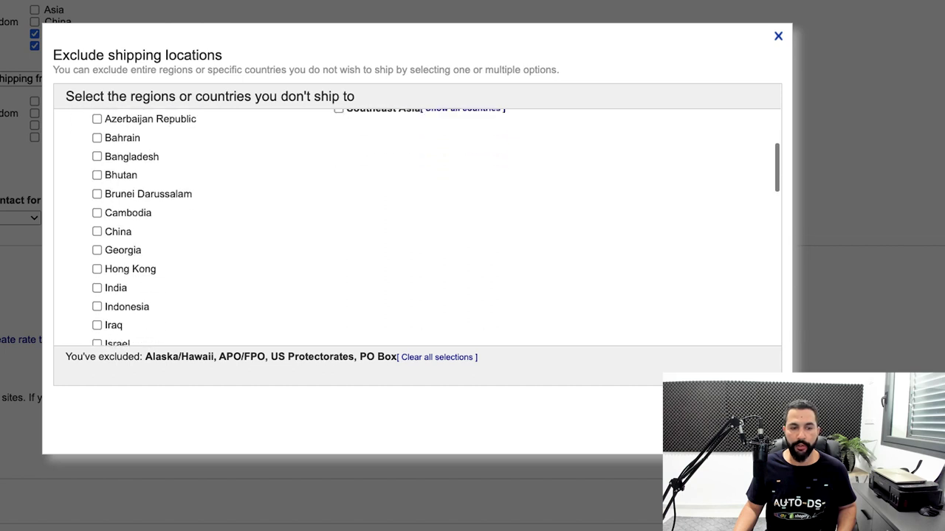
left_click(98, 175)
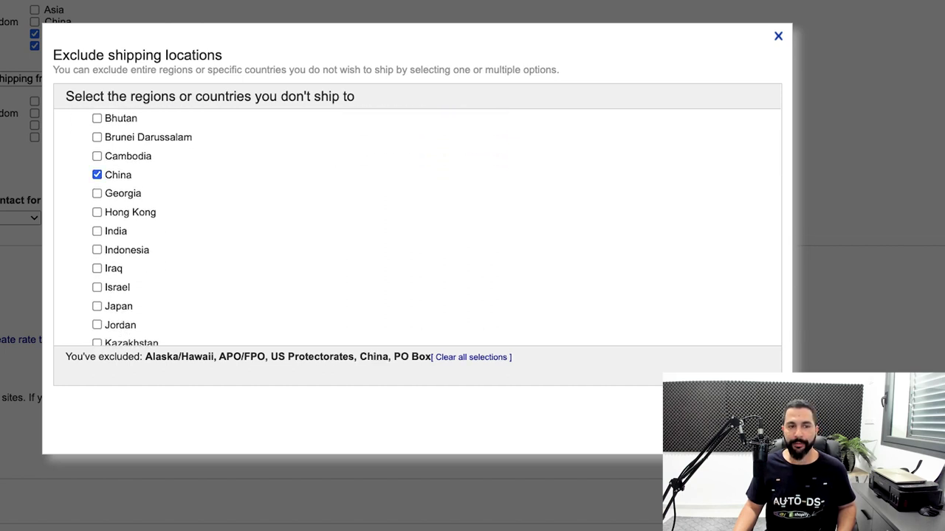
Exclude Hong Kong in the list of Asian countries and collapse that list.
scroll(417, 227, "down", 1)
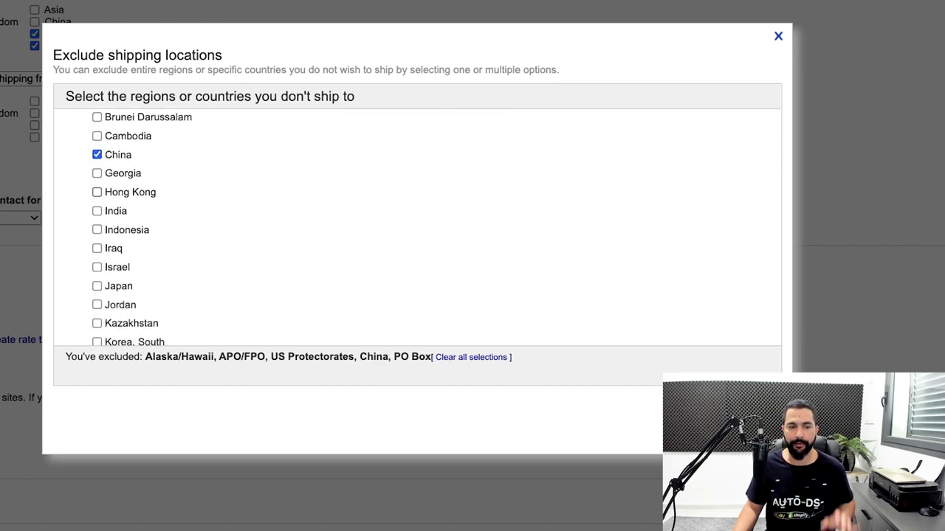
scroll(417, 227, "down", 2)
scroll(417, 227, "up", 3)
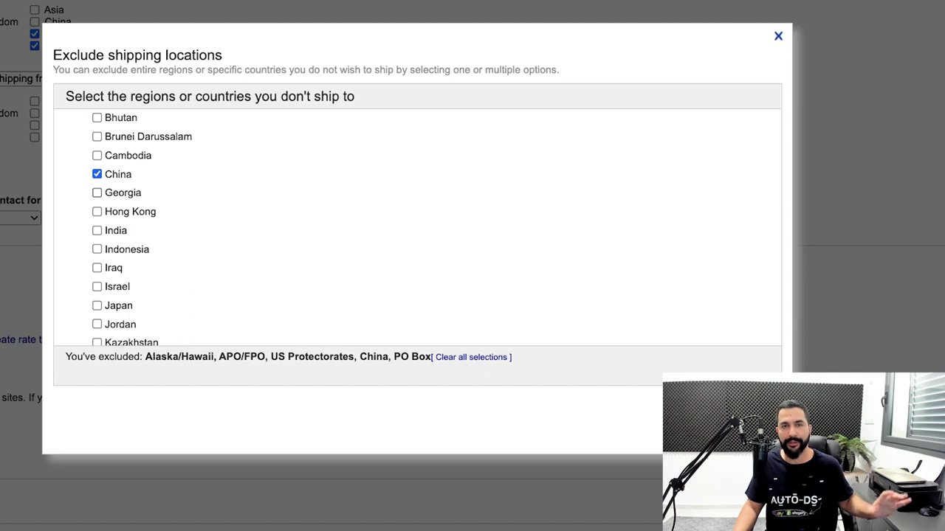
scroll(417, 227, "down", 1)
scroll(417, 227, "up", 1)
left_click(98, 214)
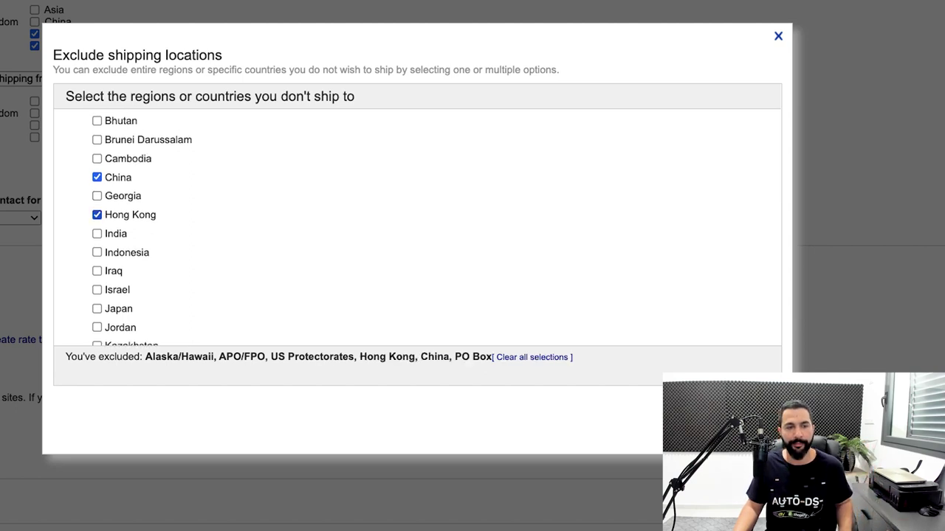
scroll(417, 228, "up", 5)
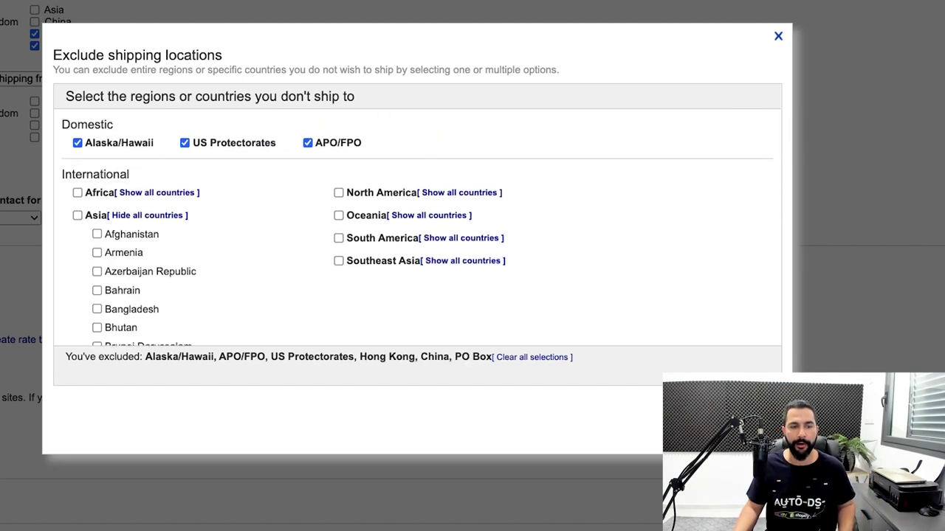
scroll(417, 227, "down", 15)
scroll(417, 227, "up", 15)
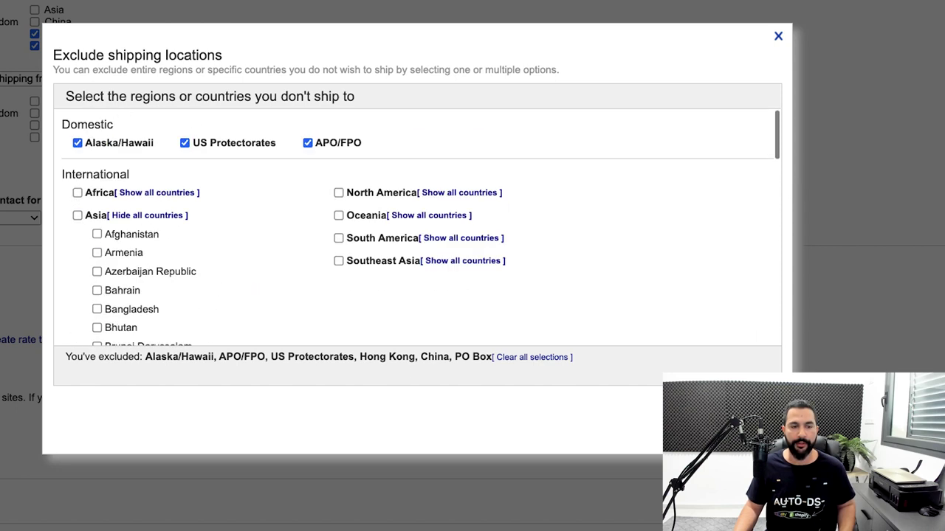
left_click(148, 215)
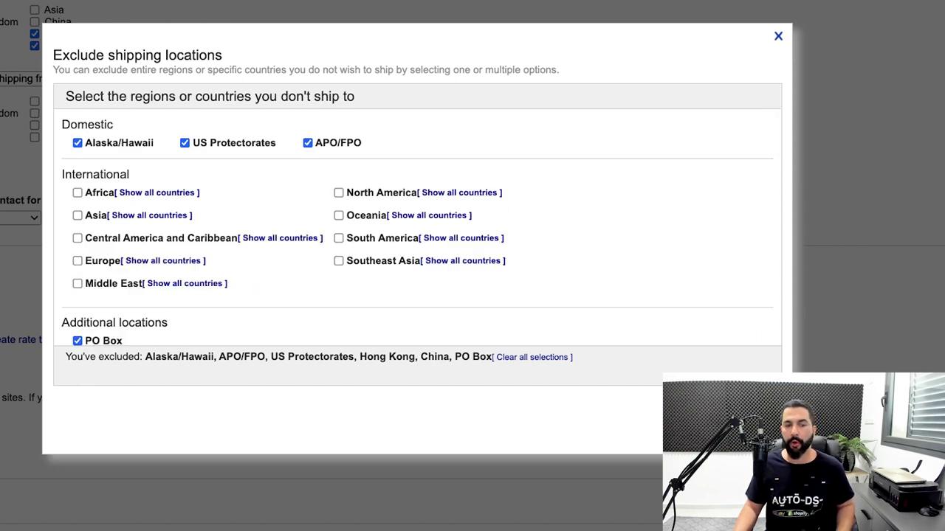
Exclude Puerto Rico in the Central America and Caribbean country list and apply the exclusion list.
left_click(282, 237)
scroll(417, 227, "down", 6)
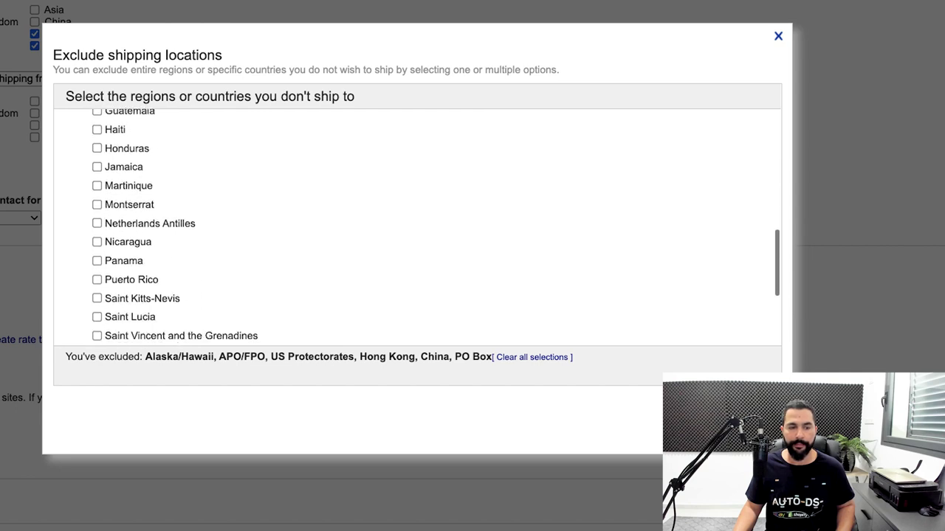
scroll(417, 227, "down", 2)
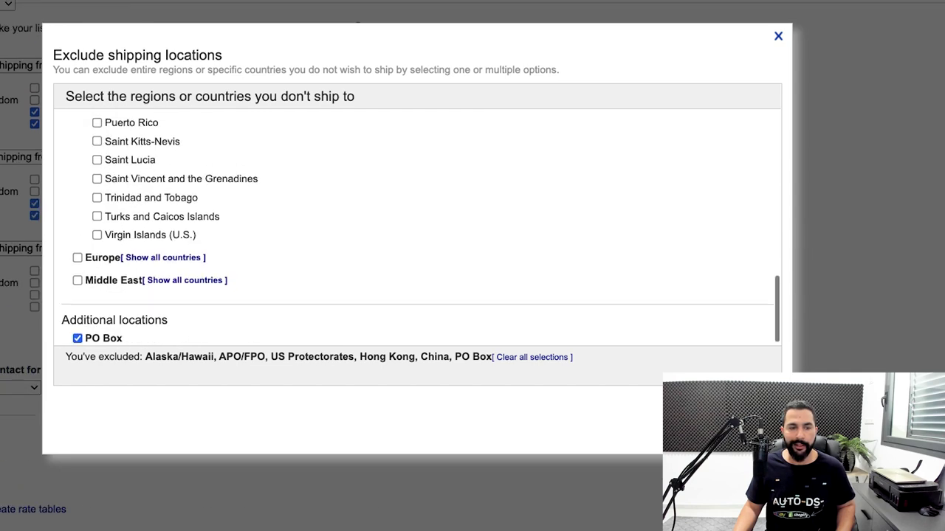
scroll(416, 227, "up", 2)
left_click(96, 281)
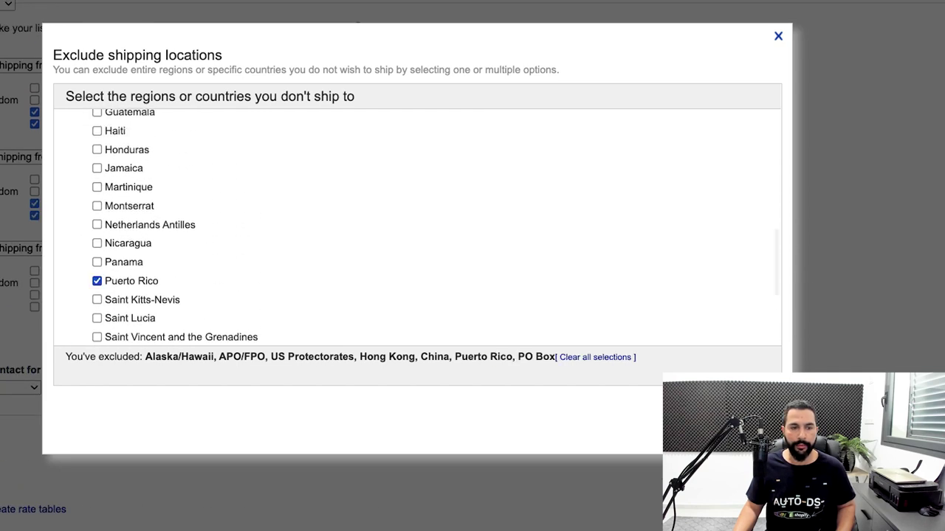
scroll(417, 228, "up", 5)
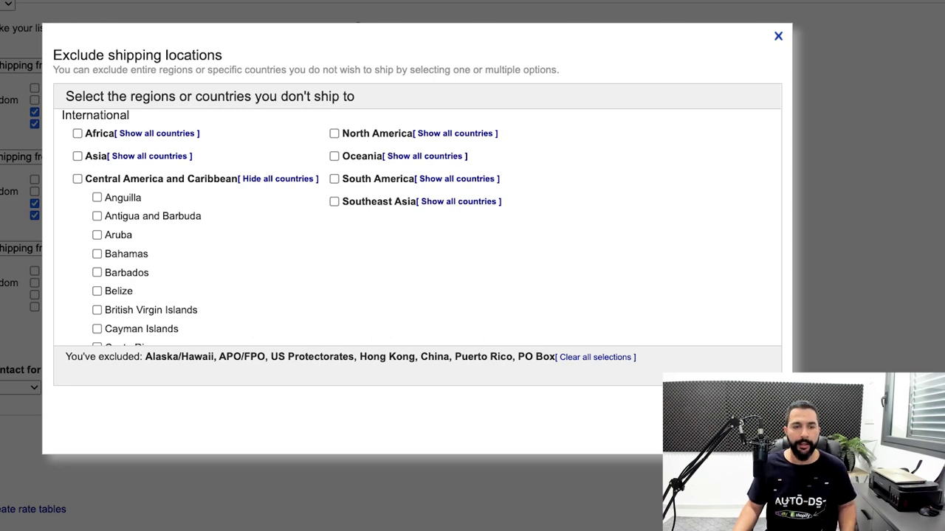
left_click(279, 179)
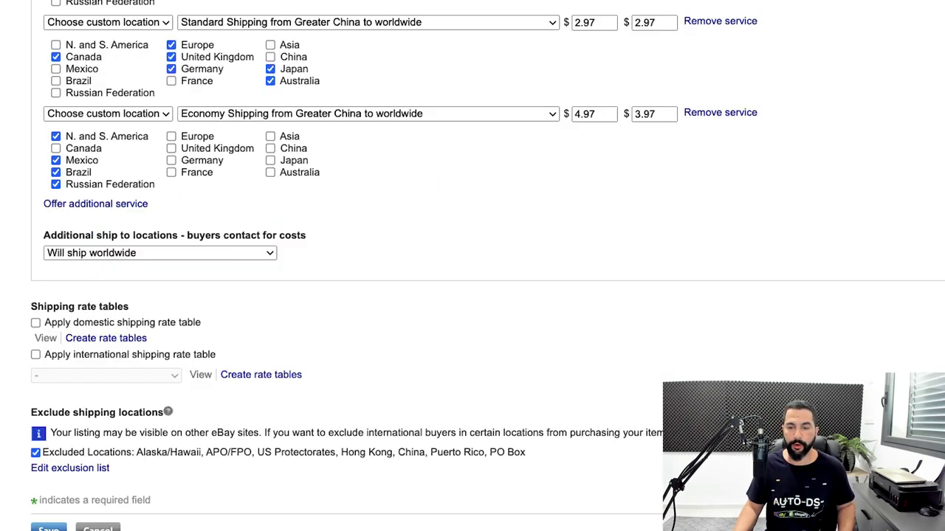
Review the three international shipping services with their ship-to locations and costs, and the additional ship-to setting.
scroll(487, 261, "up", 4)
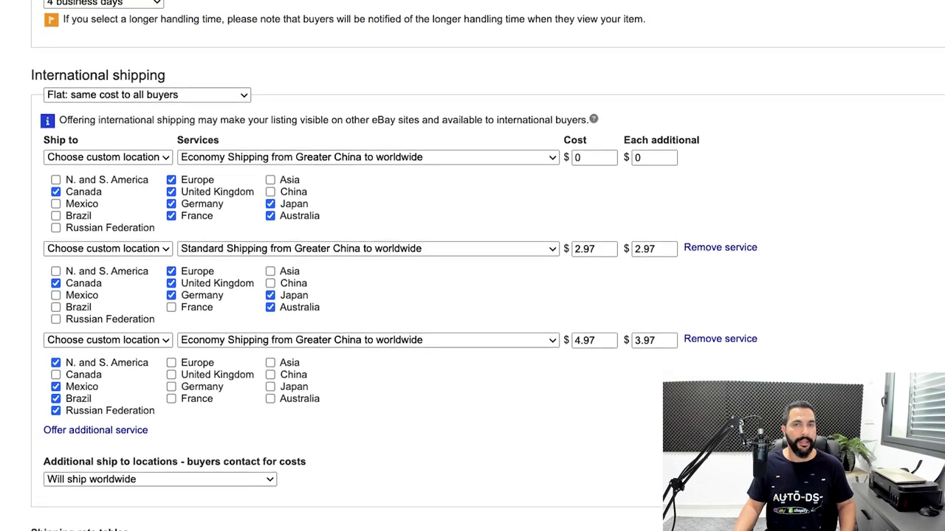
scroll(487, 265, "down", 1)
scroll(487, 265, "up", 2)
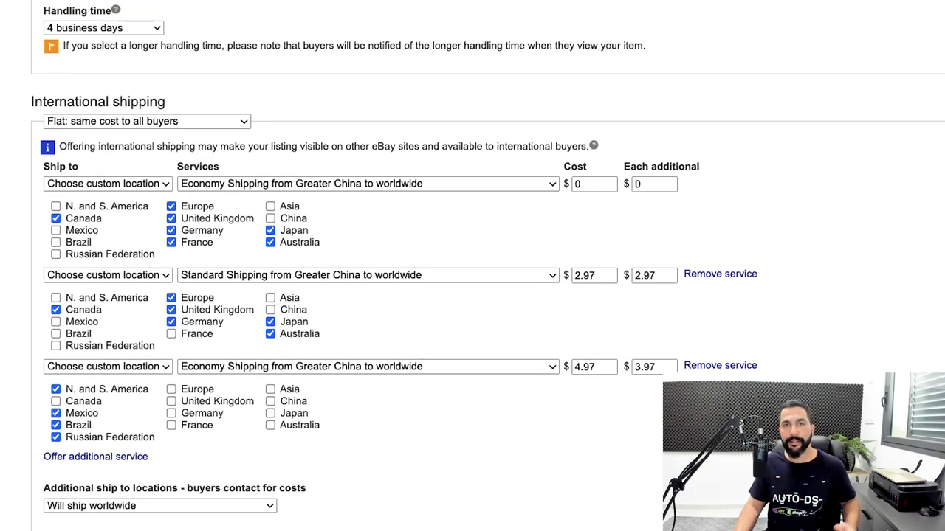
scroll(472, 266, "down", 1)
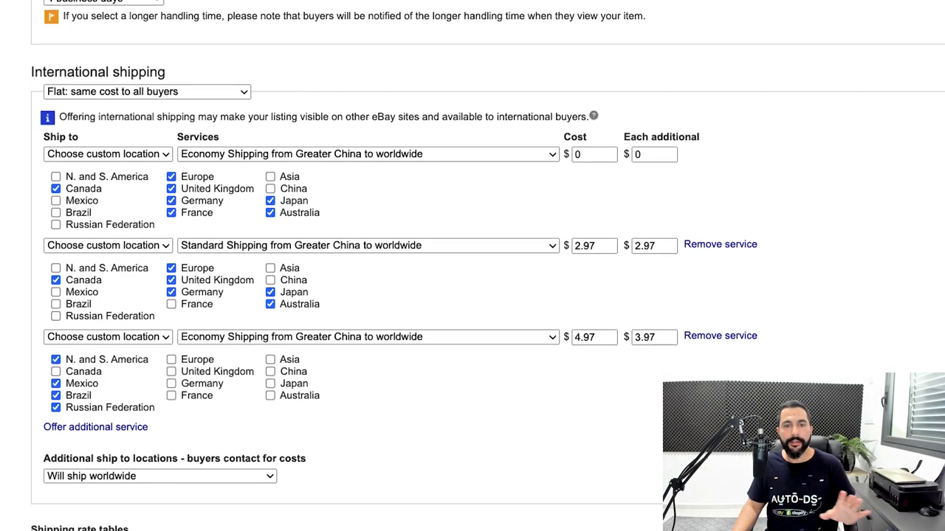
scroll(472, 266, "down", 1)
scroll(472, 265, "down", 4)
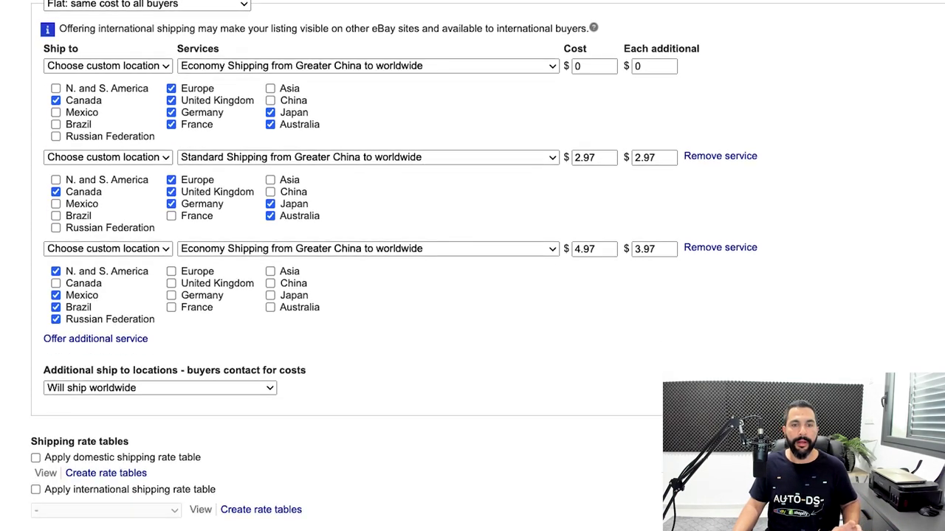